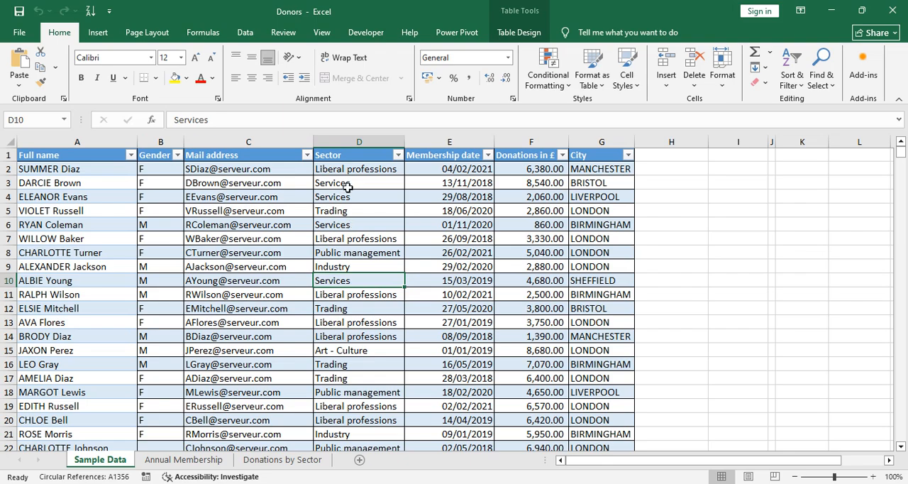
Step: Review the existing pivot table sheets and the sample donor data
left_click(281, 460)
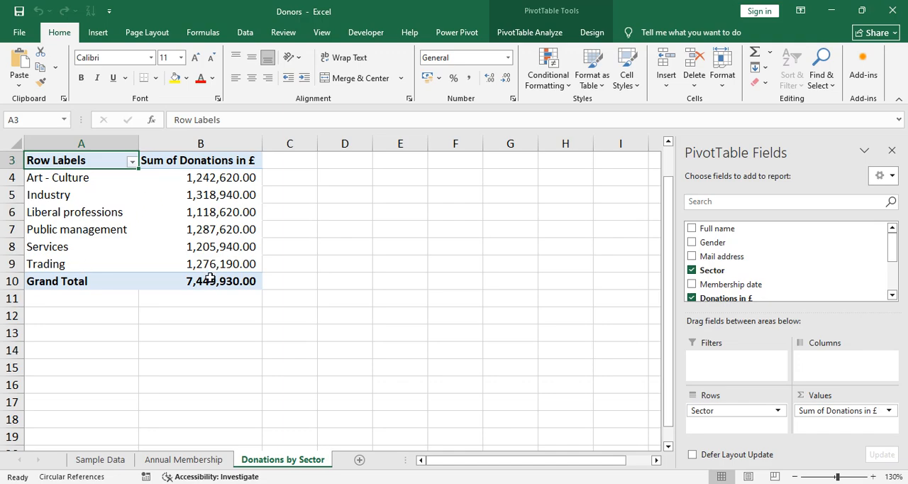
mouse_move(210, 279)
left_click(101, 461)
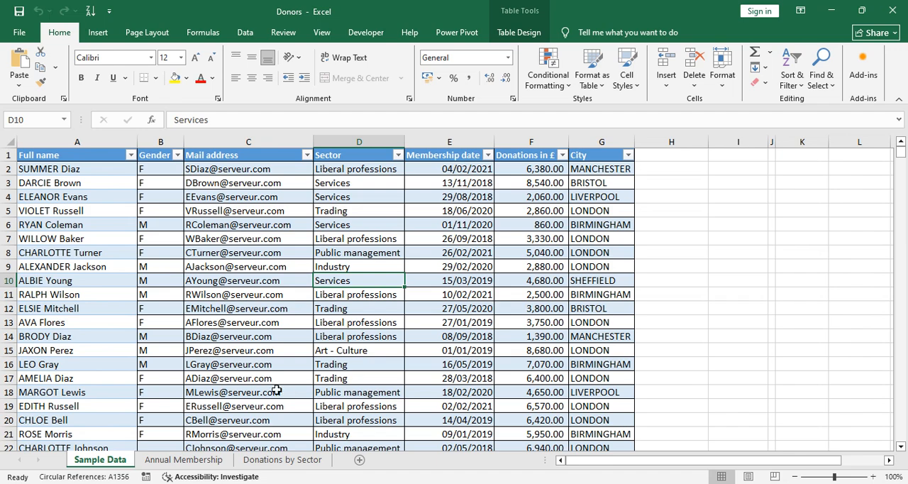
left_click(186, 460)
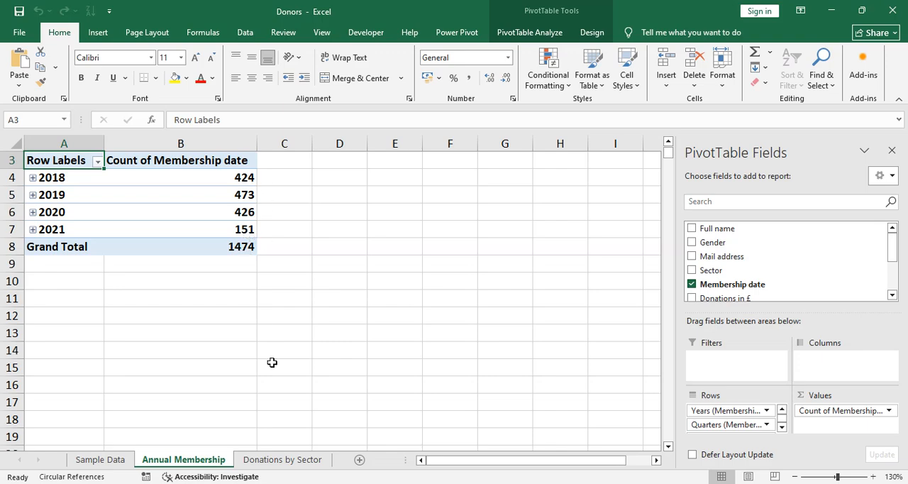
left_click(111, 460)
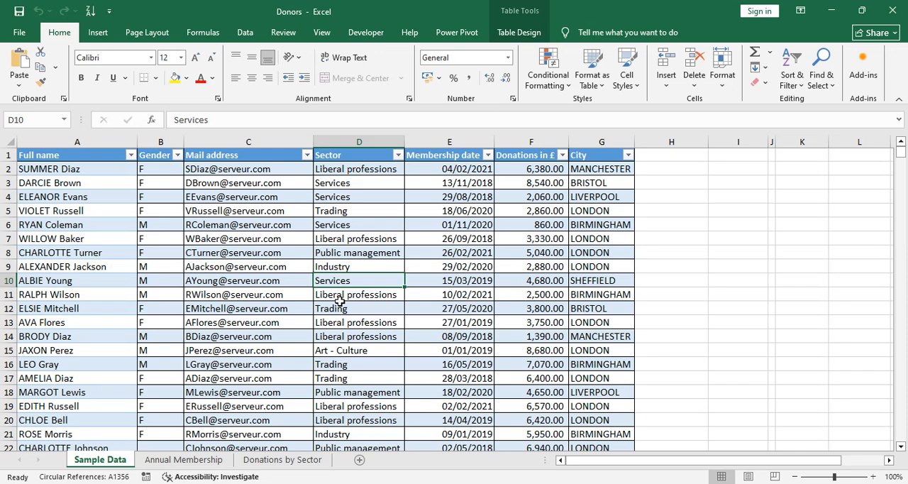
Step: Insert a PivotTable from Table1 on a new worksheet
left_click(102, 39)
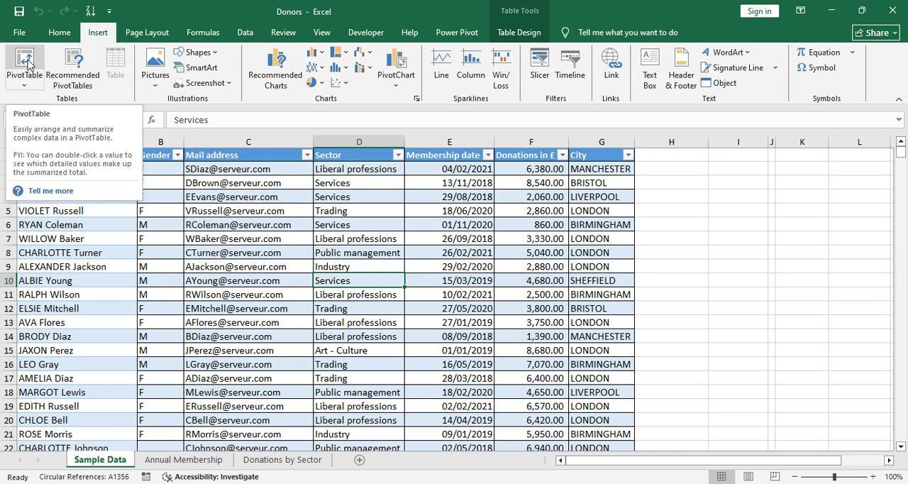
left_click(25, 85)
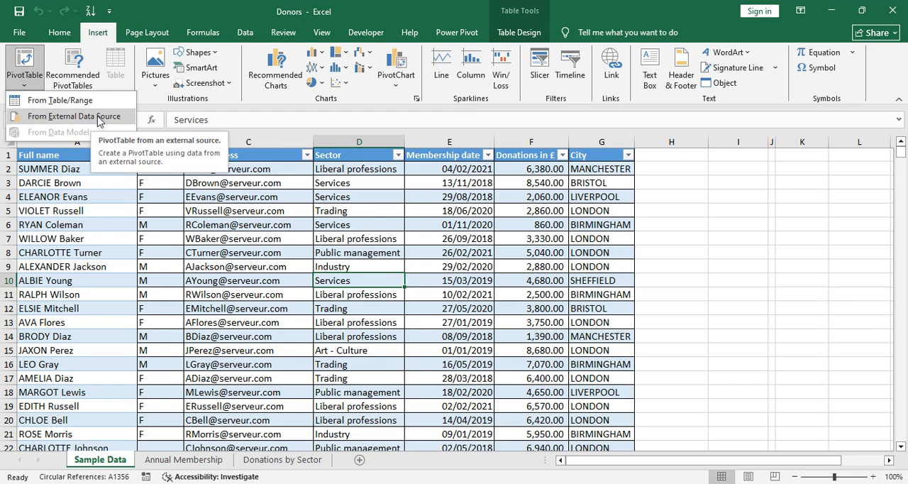
left_click(63, 102)
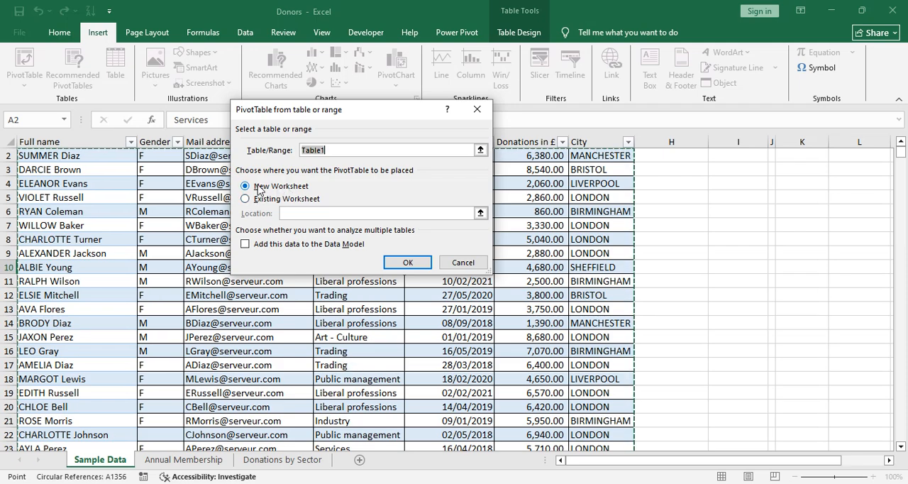
left_click(410, 262)
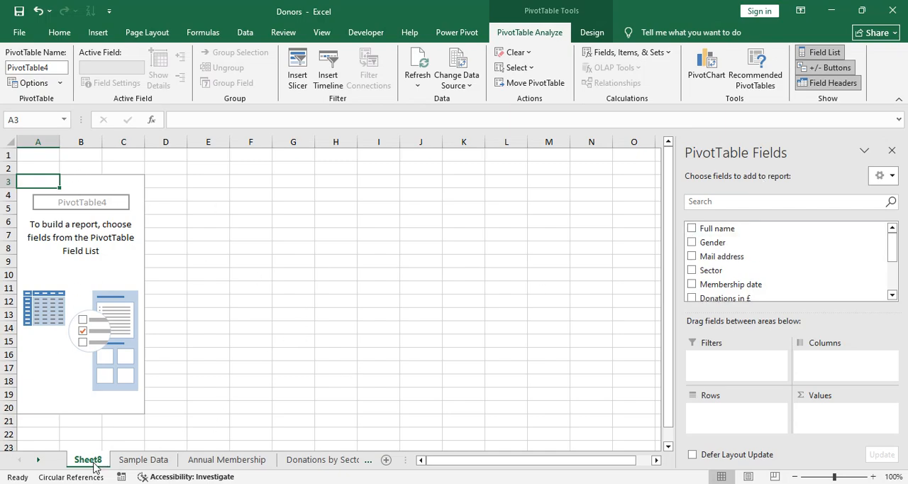
Step: Move the new Sheet8 tab after the Sample Data sheet
left_click_drag(103, 461, 177, 461)
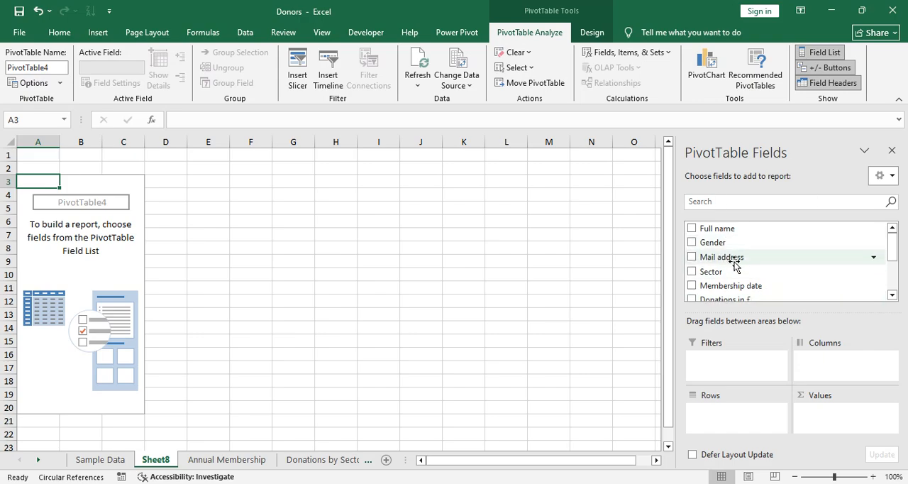
left_click(100, 460)
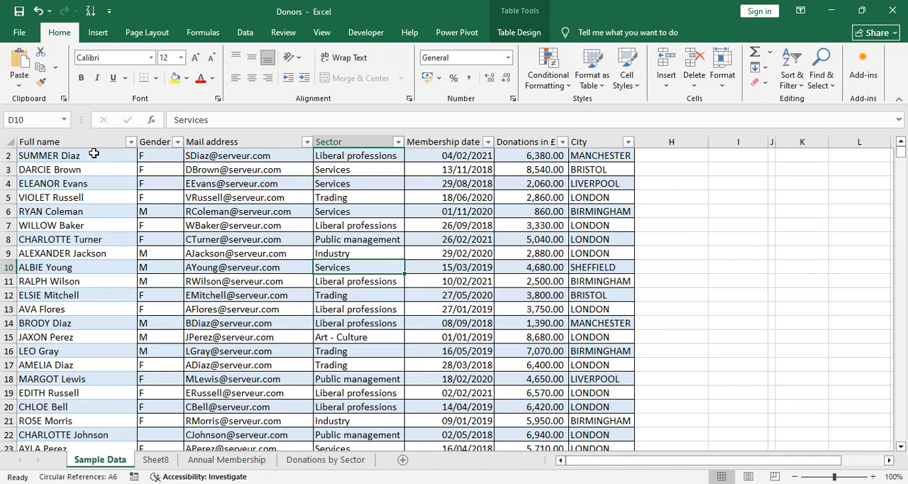
scroll(94, 153, "up", 1)
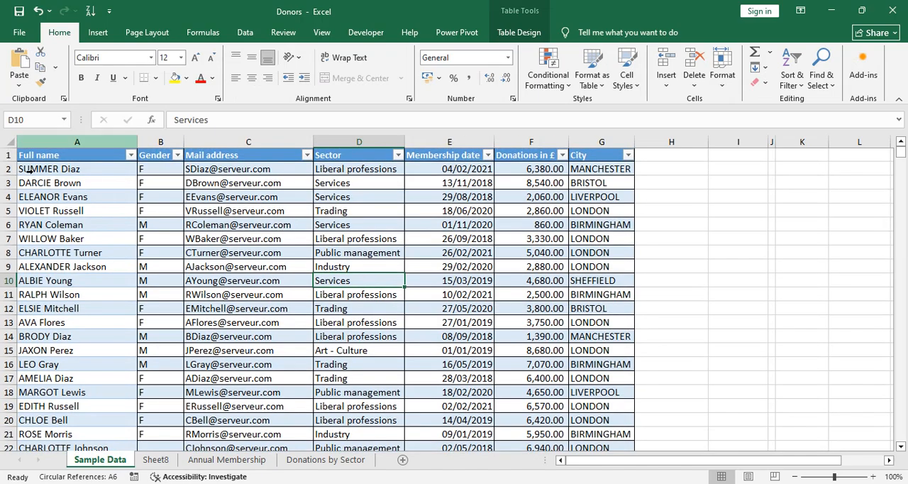
left_click(156, 459)
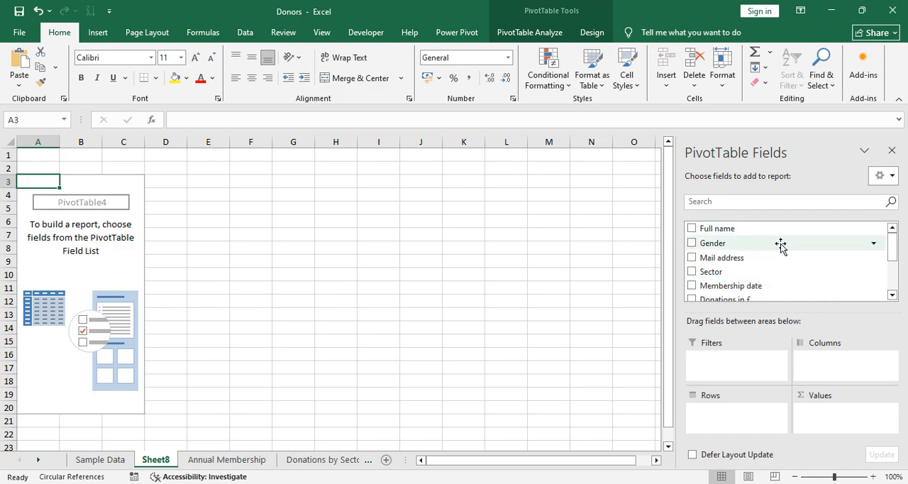
Step: Add the Sector field to the pivot table's columns area
mouse_move(892, 243)
left_mouse_down()
mouse_move(893, 263)
mouse_move(891, 229)
left_mouse_up()
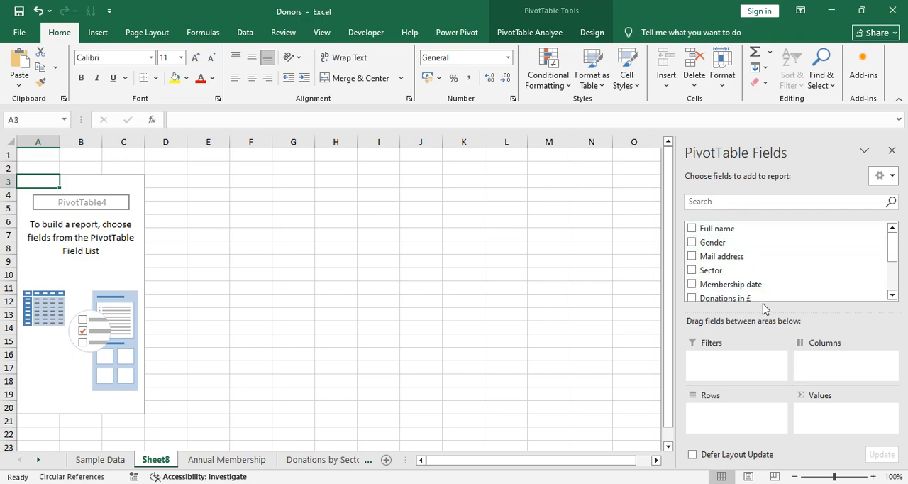
scroll(770, 280, "down", 3)
scroll(772, 274, "up", 3)
mouse_move(721, 241)
left_mouse_down()
mouse_move(802, 356)
mouse_move(841, 365)
mouse_move(821, 359)
mouse_move(726, 229)
mouse_move(714, 229)
left_mouse_up()
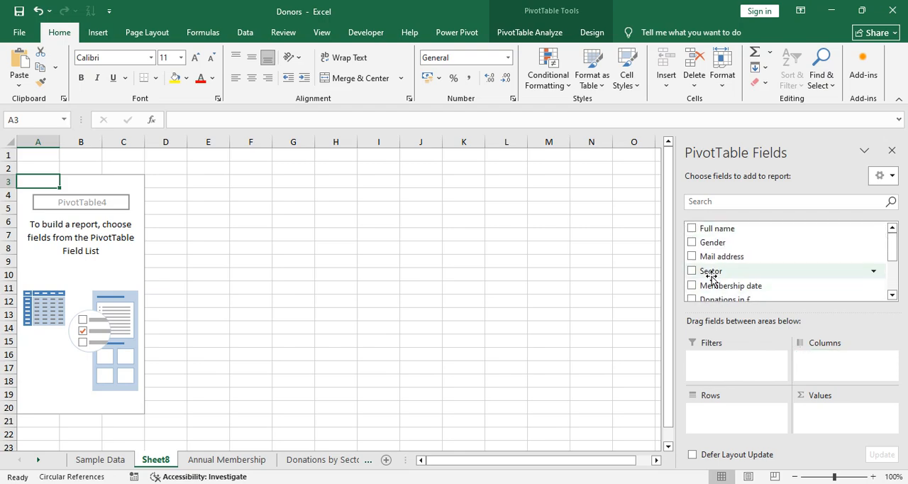
left_click_drag(712, 275, 836, 363)
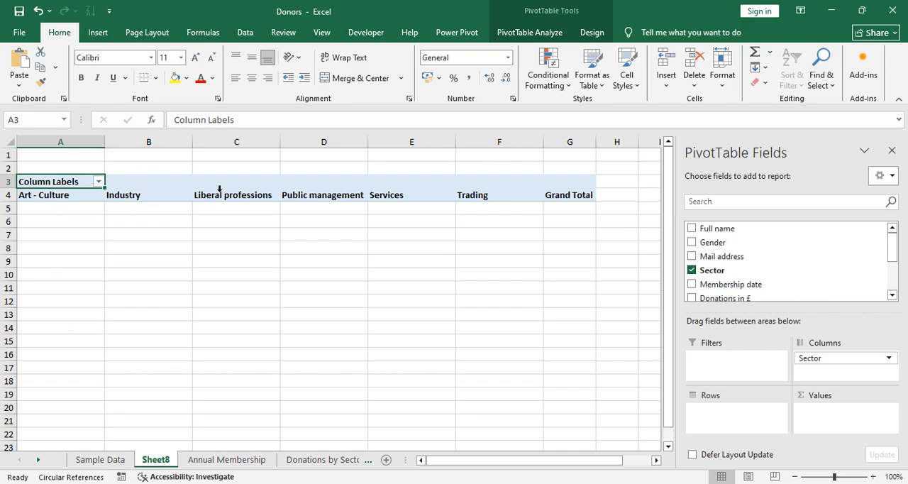
Step: Move Sector between the columns and rows areas, leaving it as the row field
left_click_drag(824, 356, 714, 413)
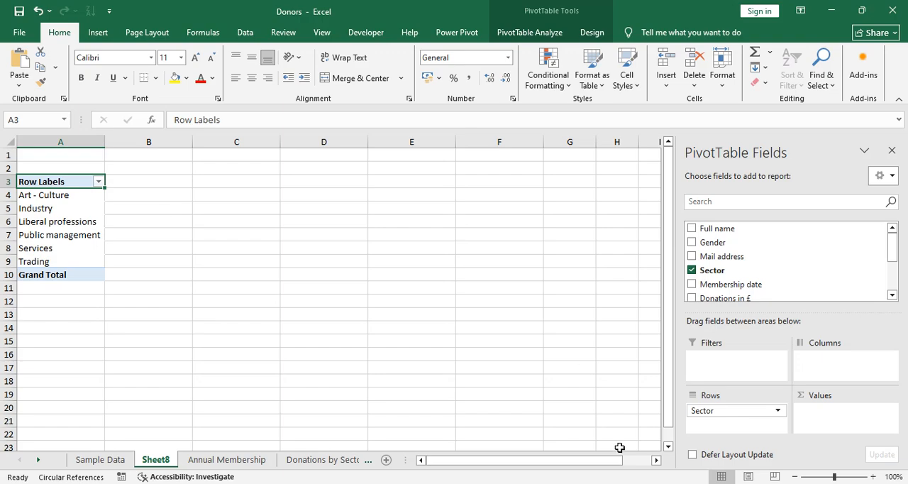
left_click_drag(735, 406, 820, 375)
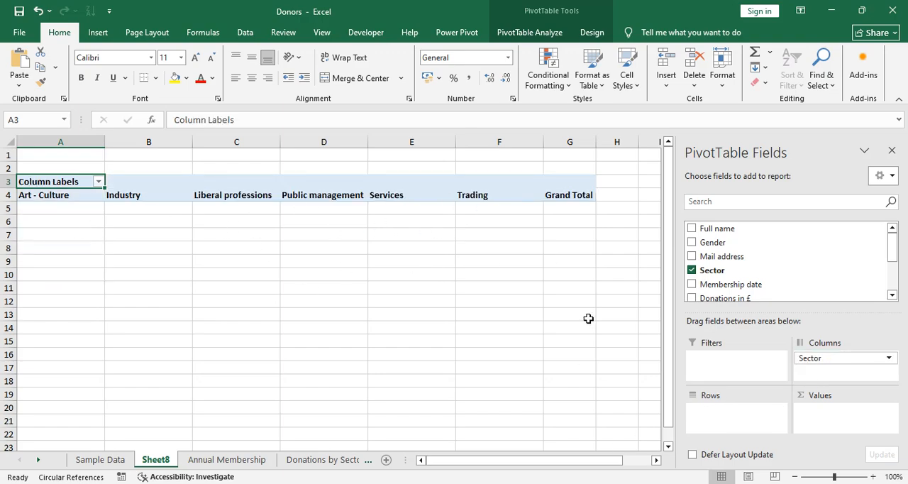
left_click_drag(845, 365, 733, 423)
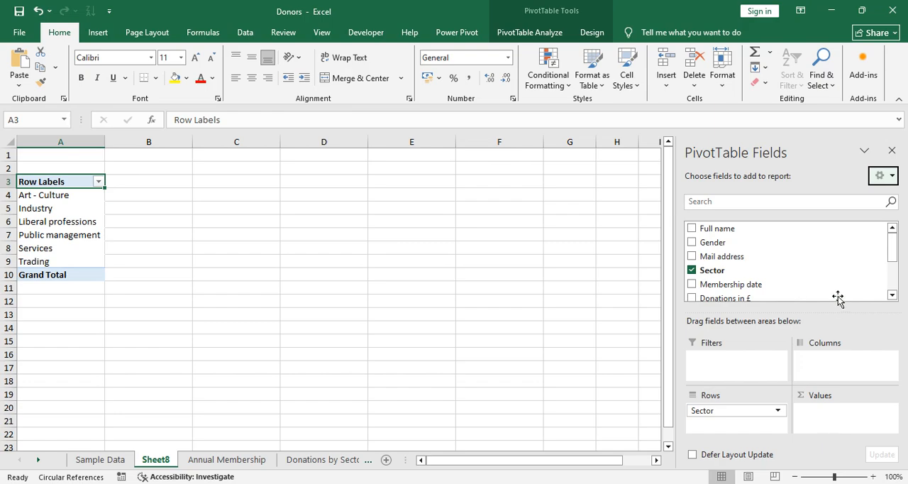
Step: Add Donations in £ to the values area to sum donations by sector
left_click(892, 295)
left_click(893, 296)
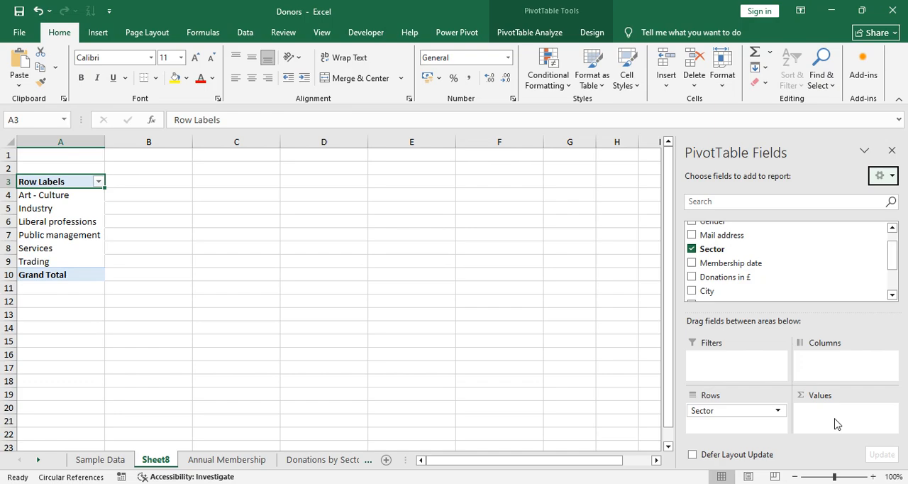
left_click_drag(705, 278, 817, 412)
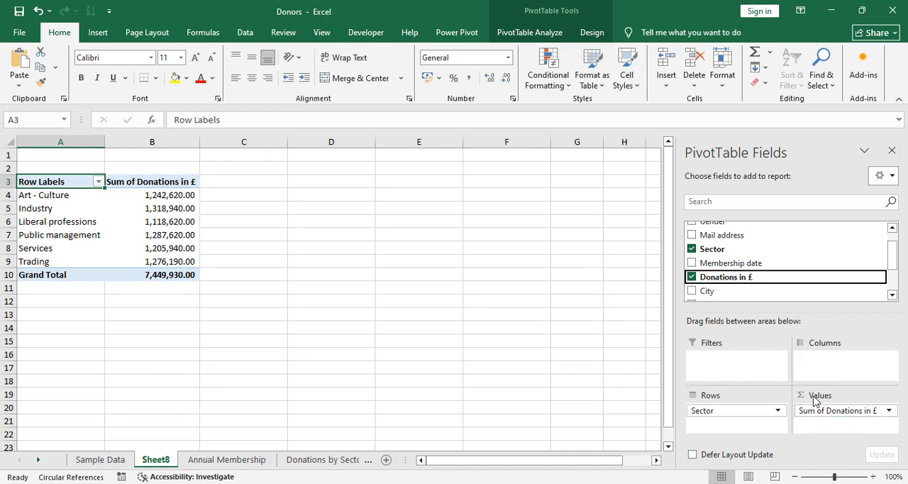
Step: Change the donations value field to summarize by Average
left_click(889, 411)
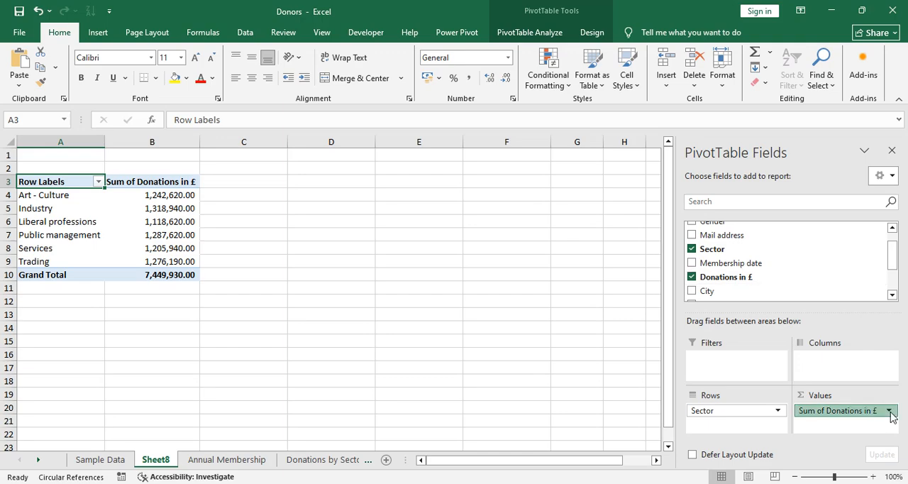
left_click(890, 412)
left_click(891, 413)
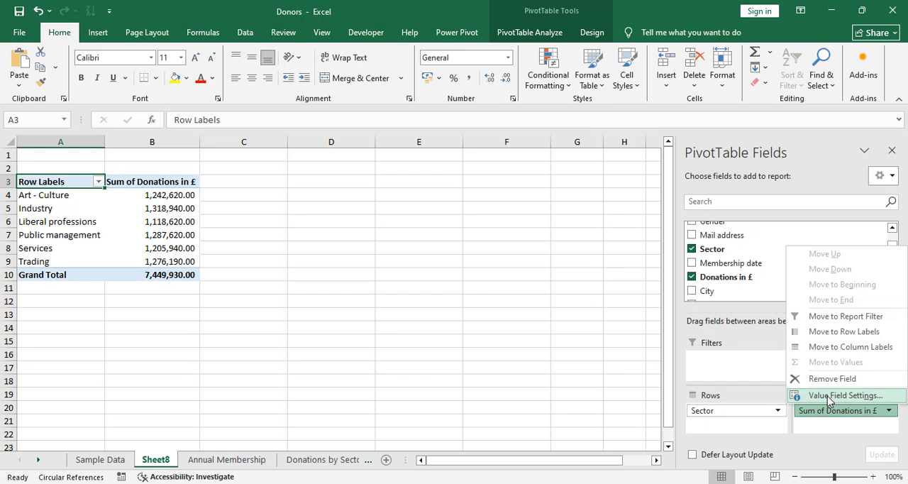
left_click(828, 397)
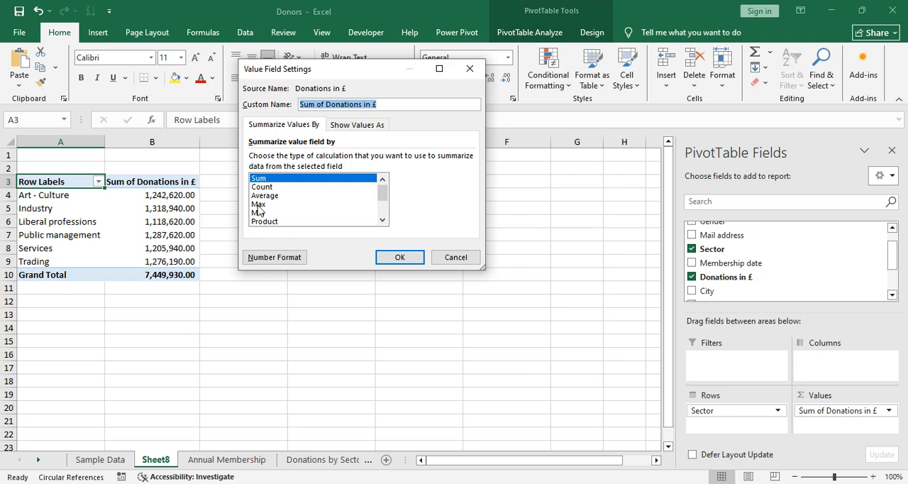
left_click(270, 196)
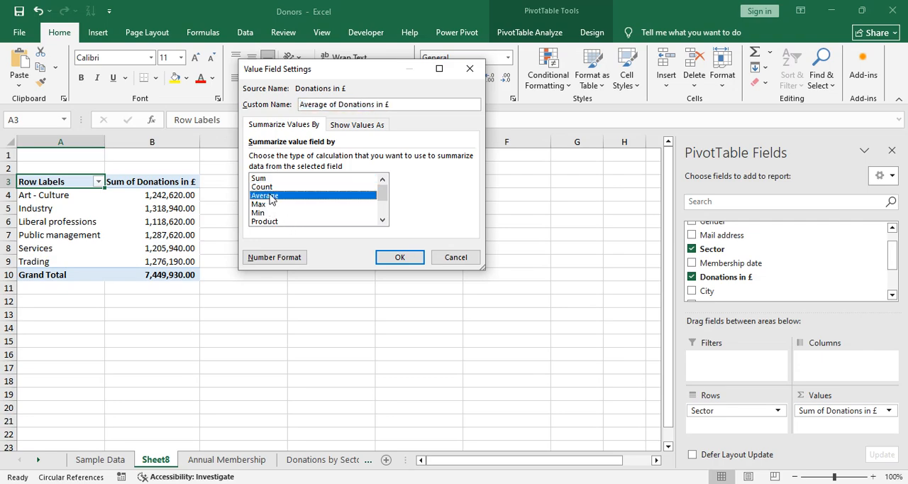
left_click(397, 258)
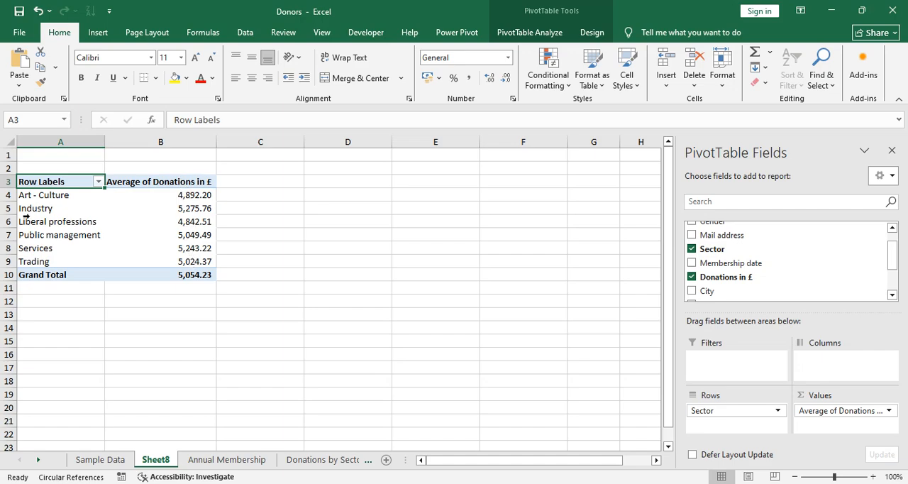
Step: Change the donations value field to summarize by Varp
left_click(851, 415)
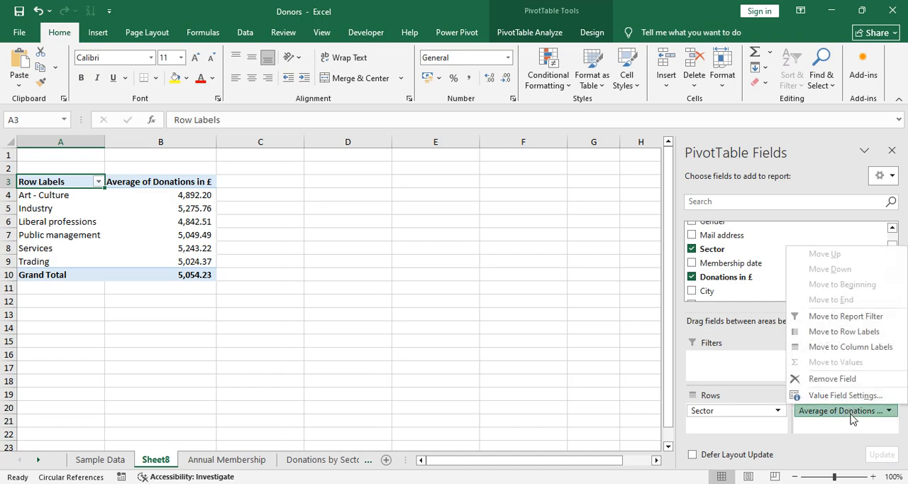
left_click(845, 395)
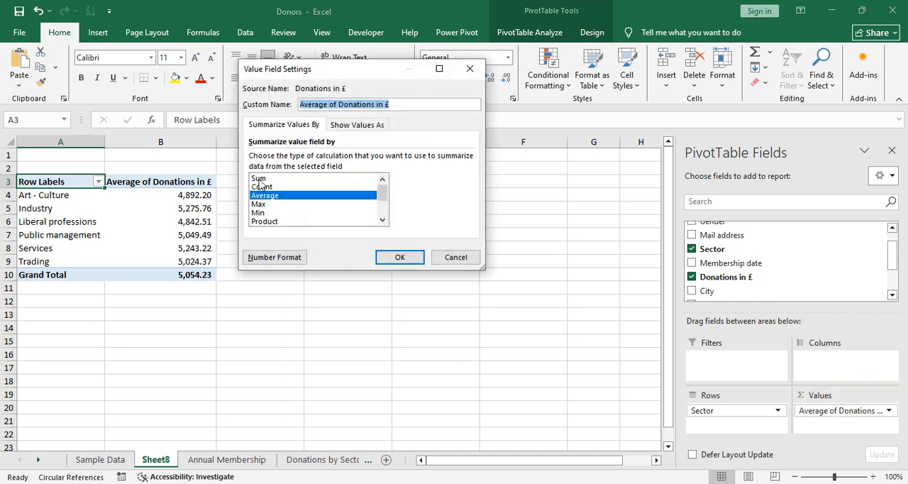
left_click_drag(258, 179, 384, 257)
left_click(384, 257)
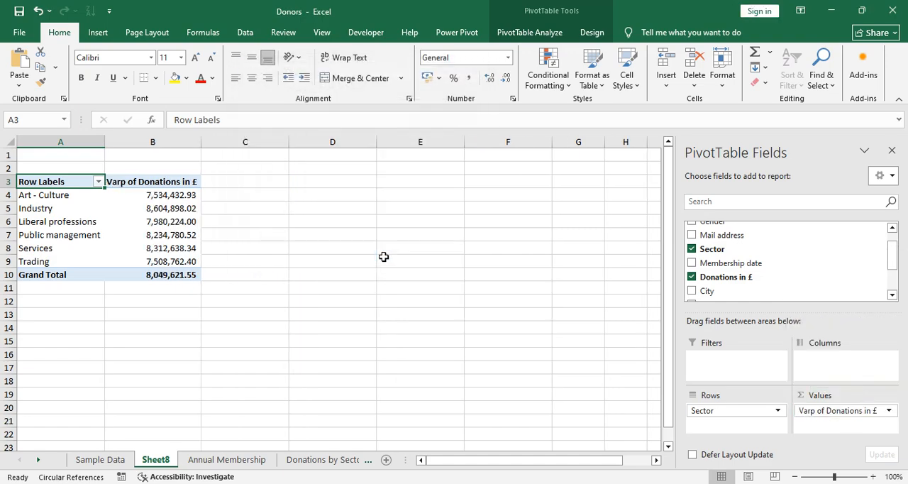
Step: Set the donations value field back to summarize by Sum
left_click(891, 411)
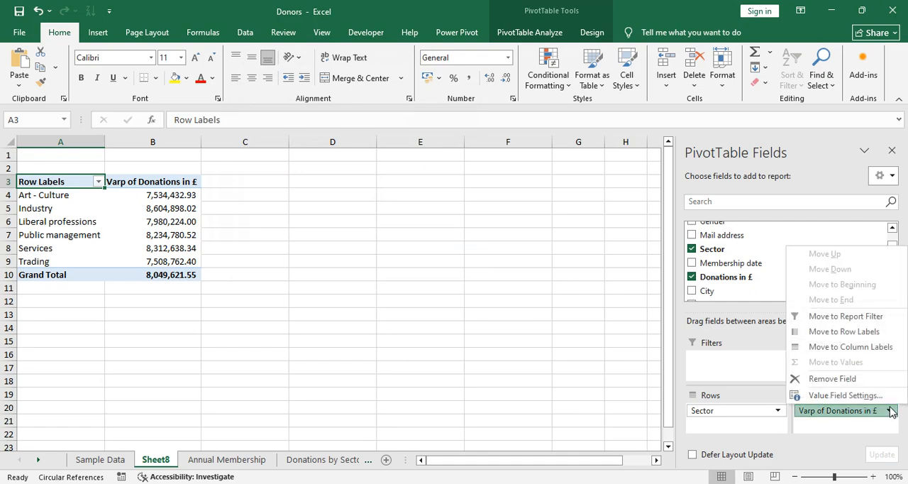
left_click(855, 395)
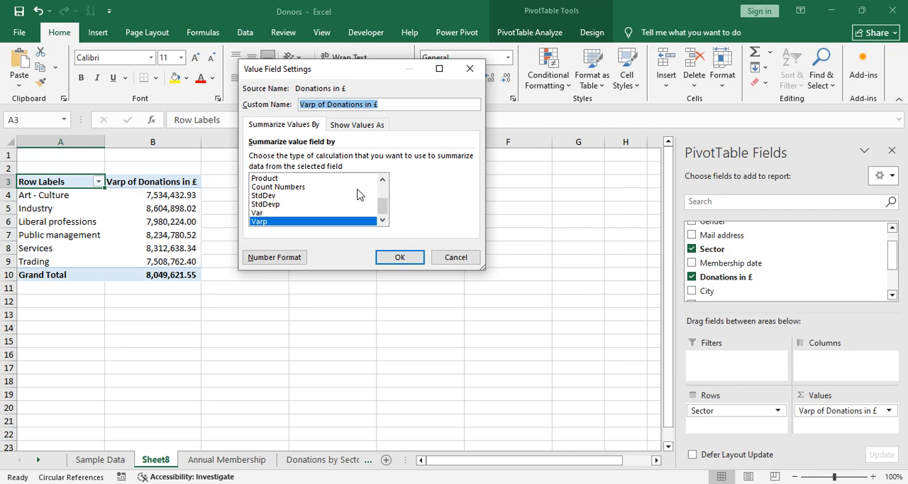
left_click_drag(383, 206, 383, 186)
left_click(311, 179)
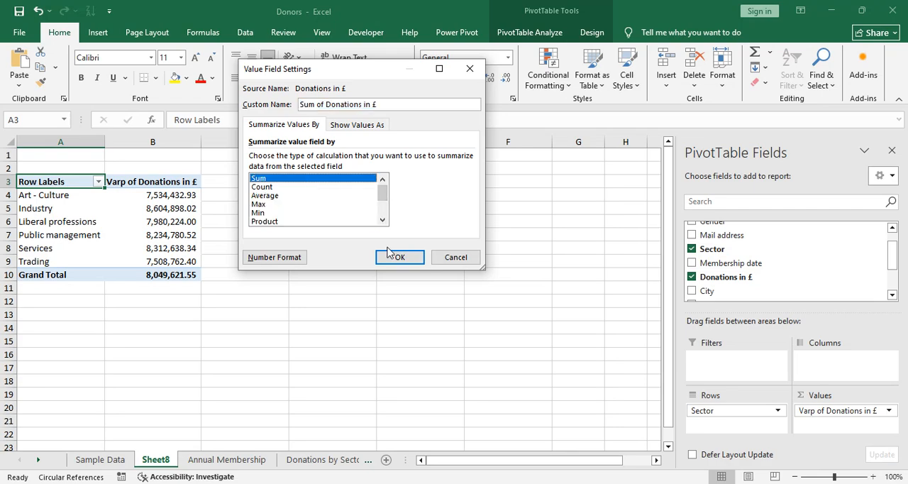
left_click(392, 256)
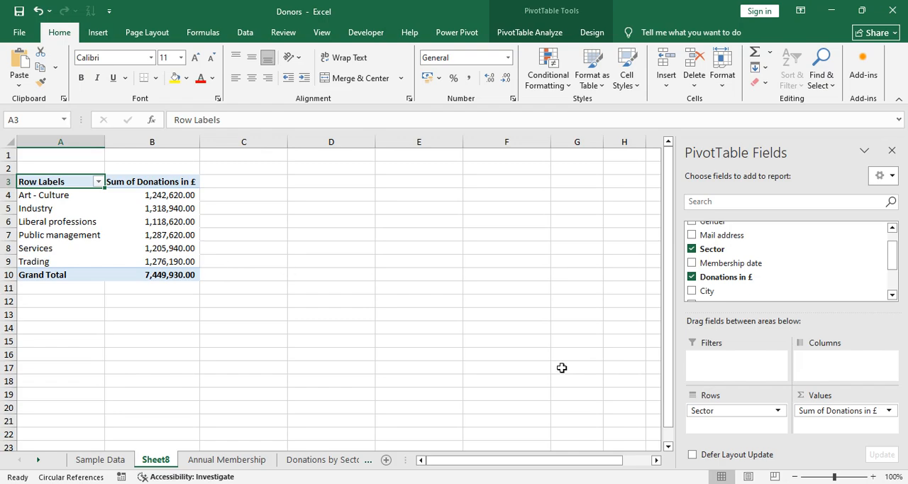
Step: Remove Donations in £ from the values and add Sector there to count donors per sector
left_click_drag(860, 410, 487, 287)
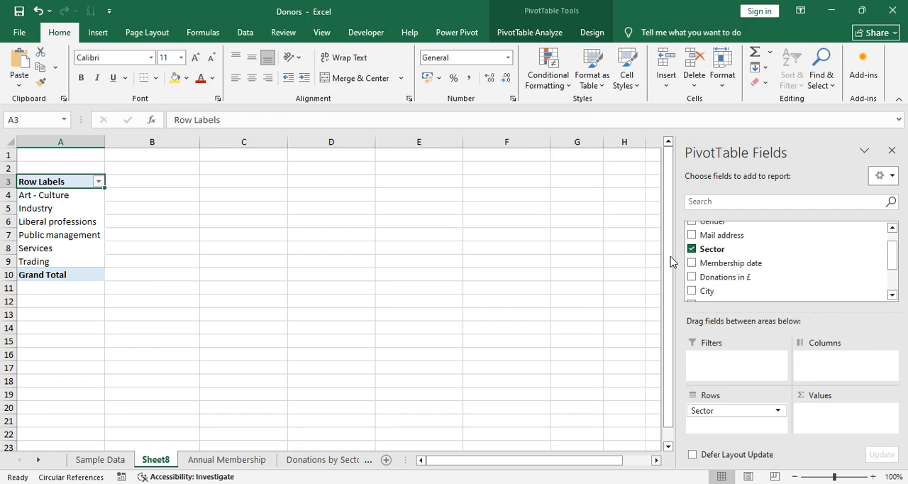
left_click_drag(718, 254, 834, 420)
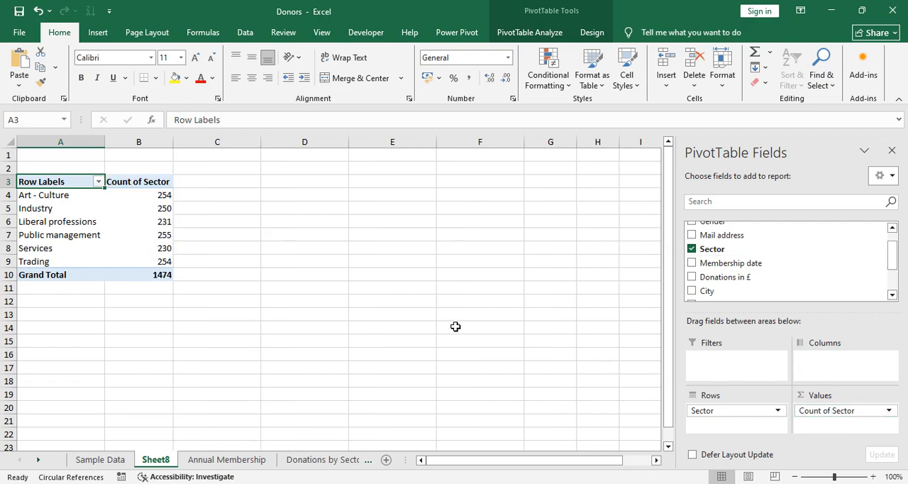
left_click(82, 461)
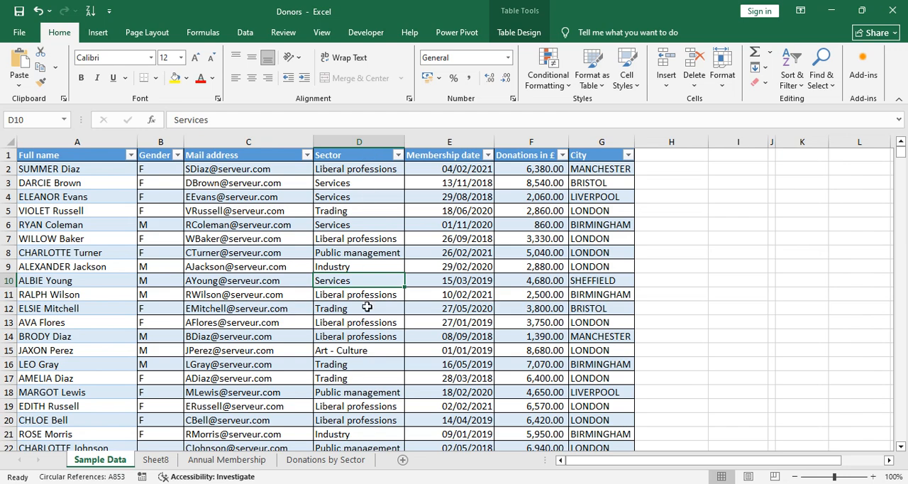
Step: Return to the pivot table sheet and open the Count of Sector value field settings, closing them unchanged
left_click(155, 459)
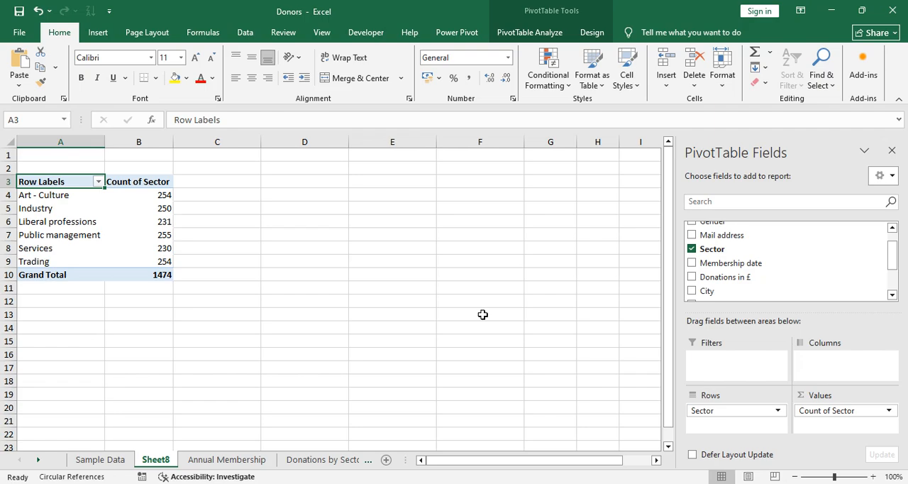
left_click(889, 410)
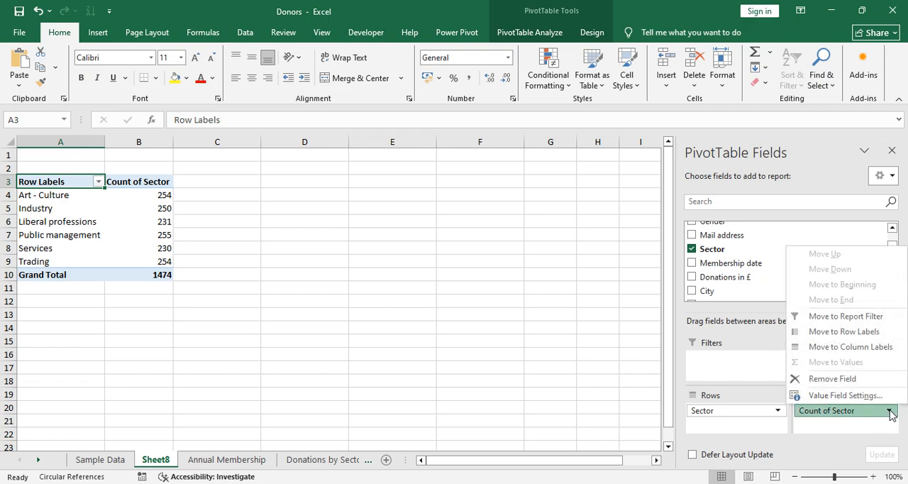
left_click(827, 396)
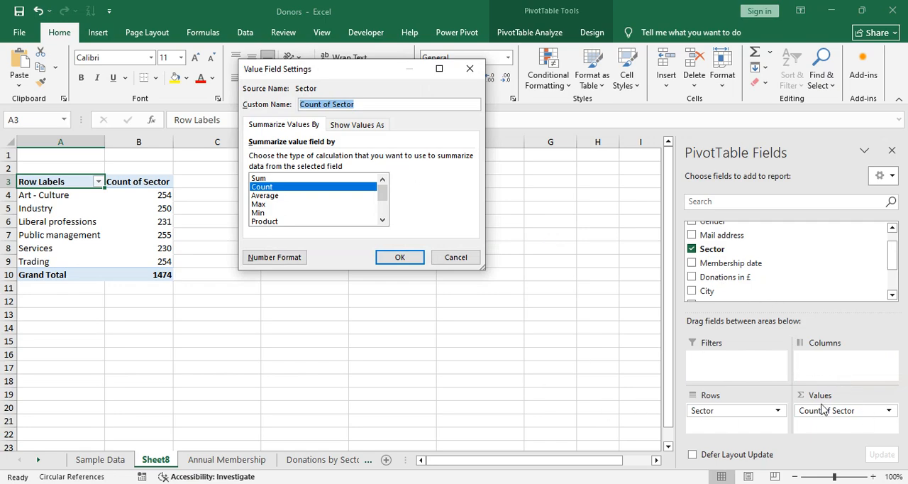
left_click(460, 259)
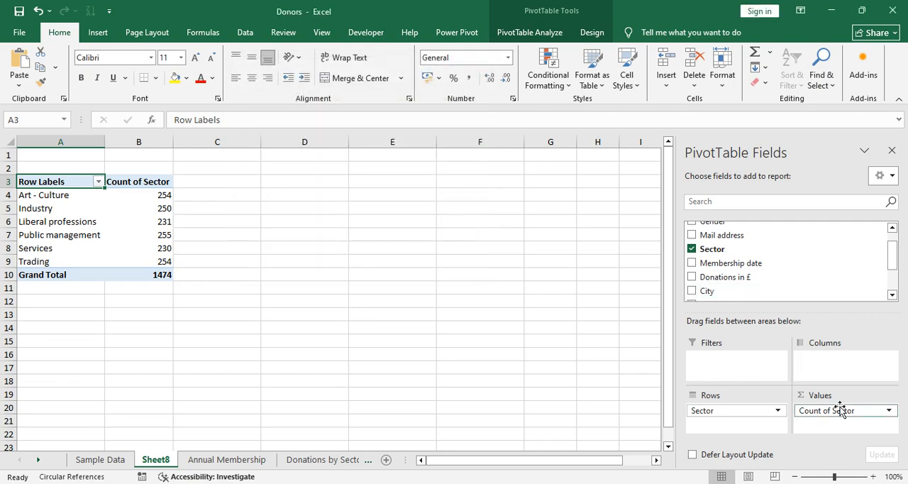
Step: Show both Sum of Donations in £ and Count of Sector as values per sector
mouse_move(840, 414)
left_mouse_down()
mouse_move(521, 386)
mouse_move(710, 284)
mouse_move(841, 424)
left_mouse_up()
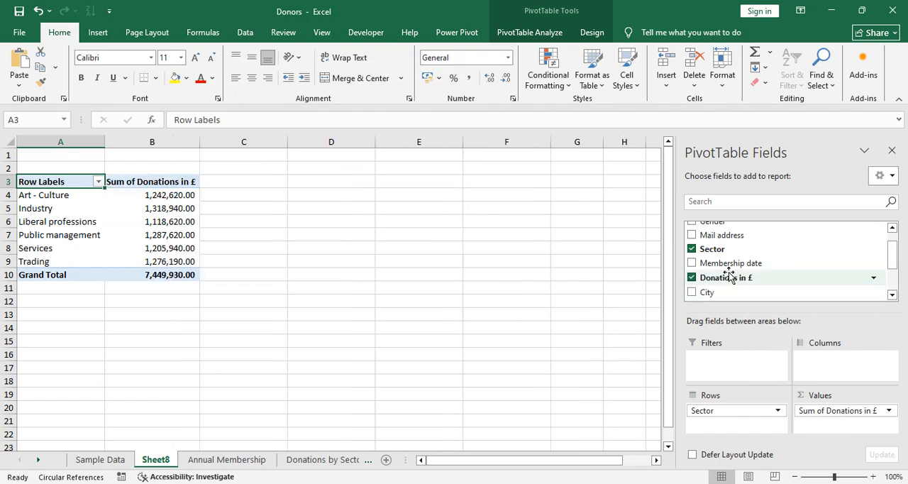
left_click_drag(714, 249, 835, 427)
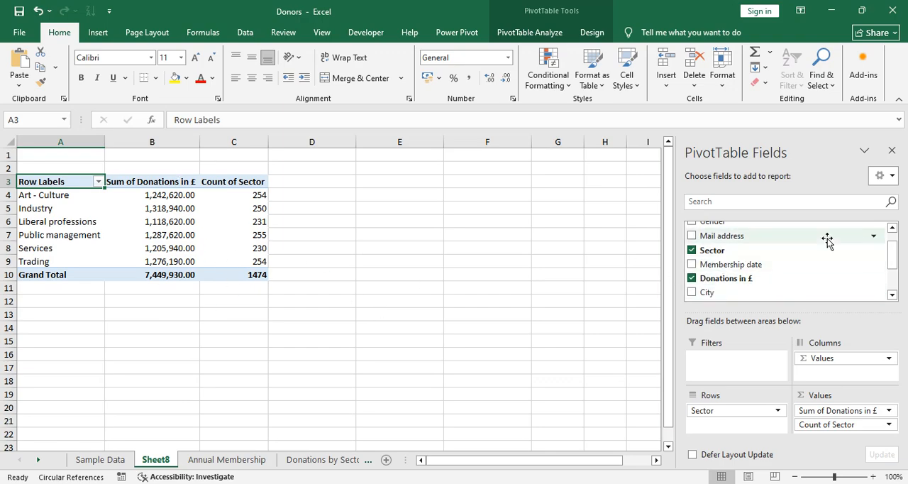
Step: Add Gender to the pivot table as a report filter
left_click(892, 228)
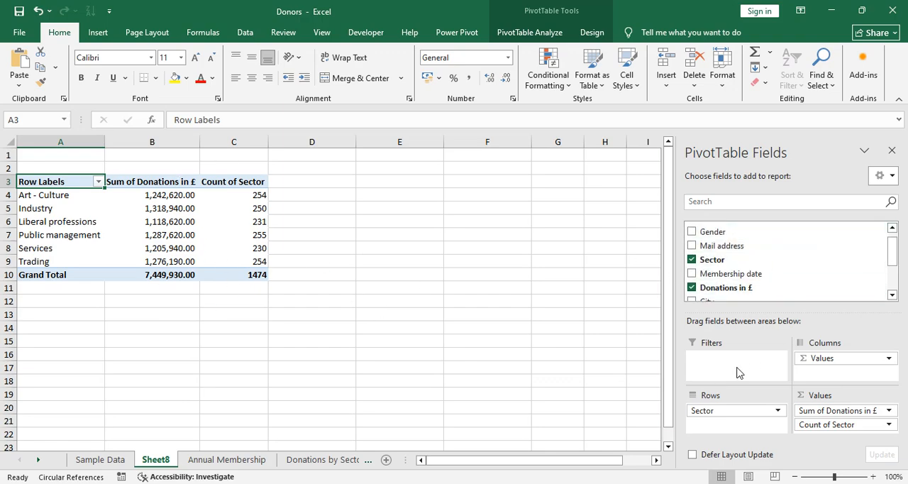
left_click_drag(713, 233, 727, 375)
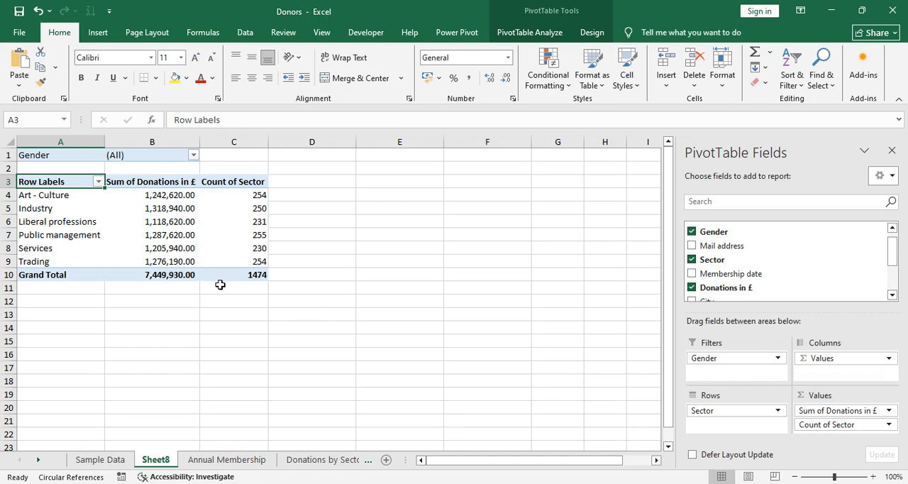
Step: Filter the pivot table by Gender to show only F
left_click(193, 155)
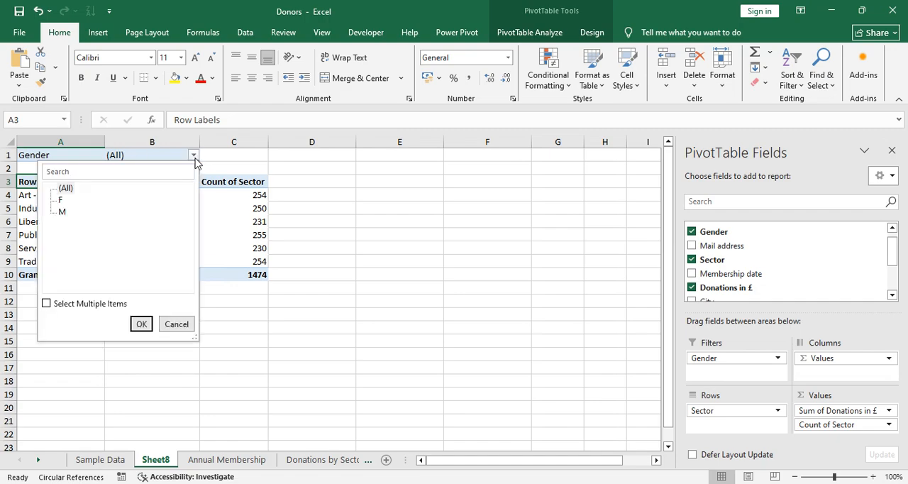
left_click(60, 202)
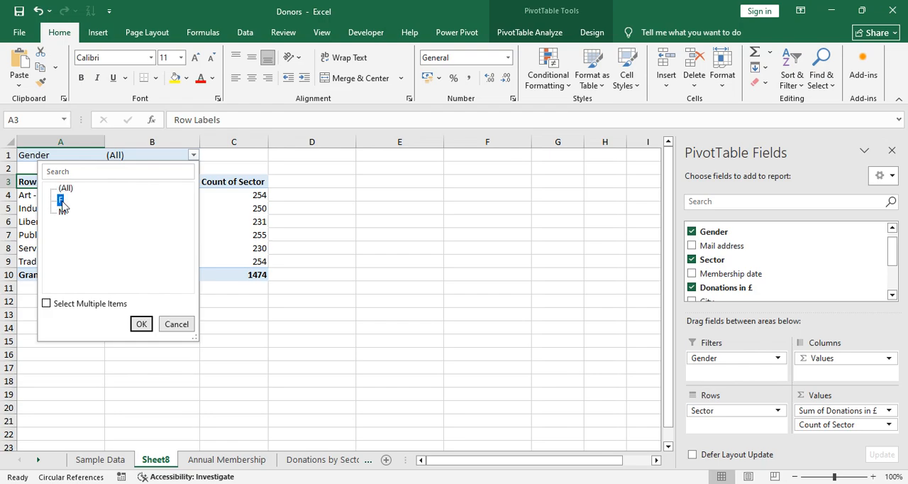
left_click(141, 324)
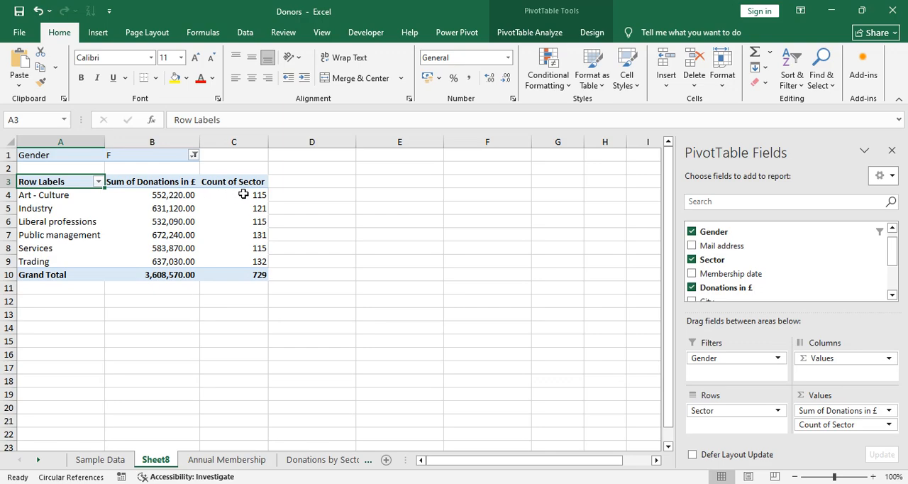
Step: Change the Gender filter to show only M
mouse_move(253, 193)
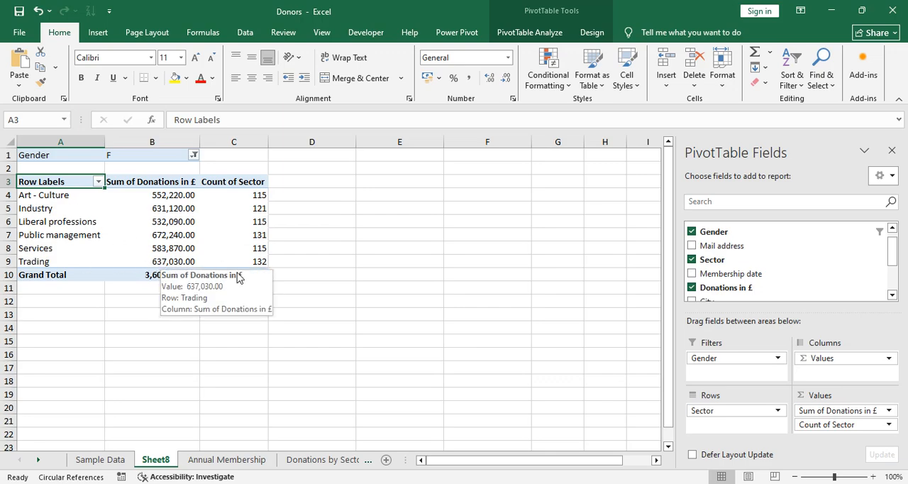
mouse_move(262, 261)
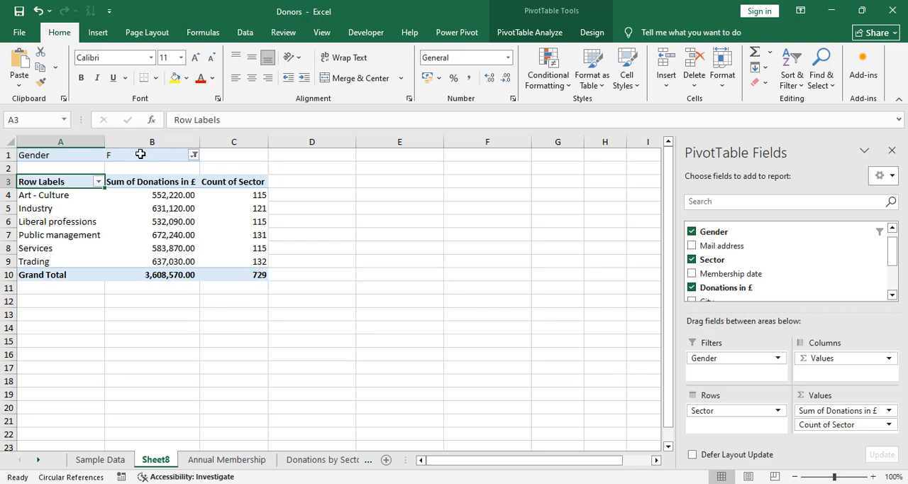
left_click(194, 155)
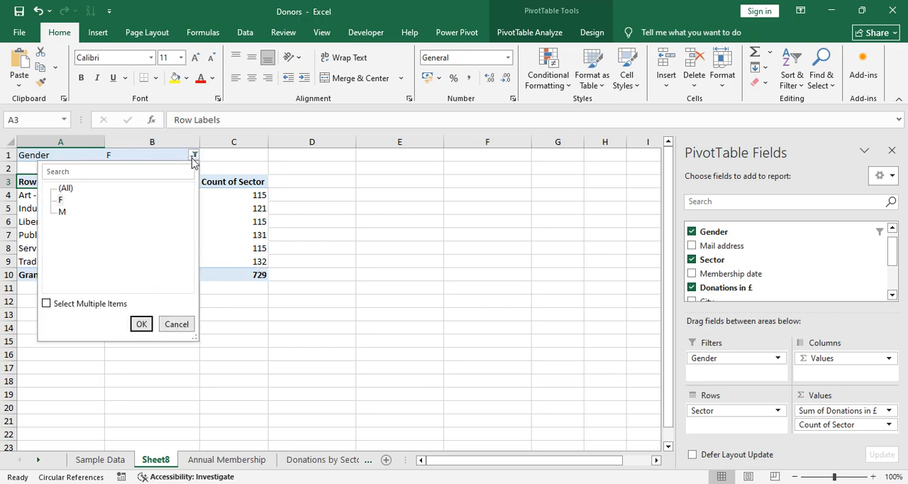
left_click(62, 211)
left_click(141, 324)
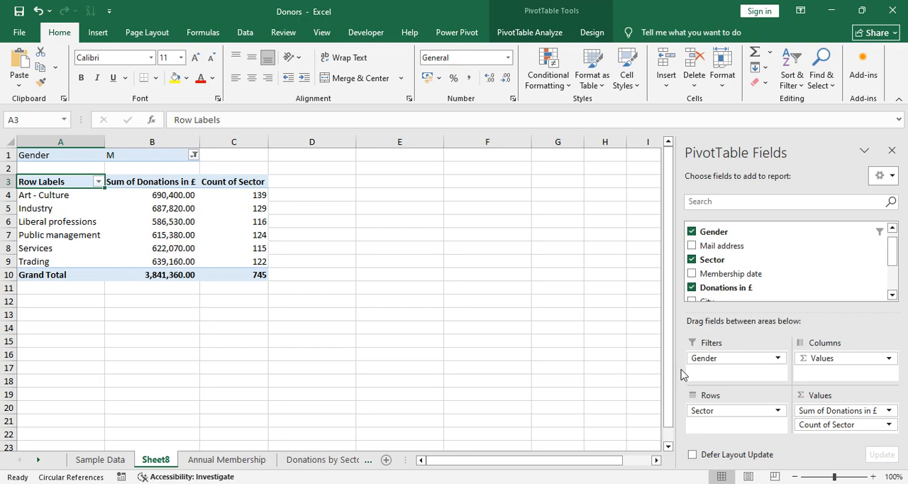
Step: Move Gender out of the filters and into the rows beneath Sector
left_click_drag(719, 359, 545, 261)
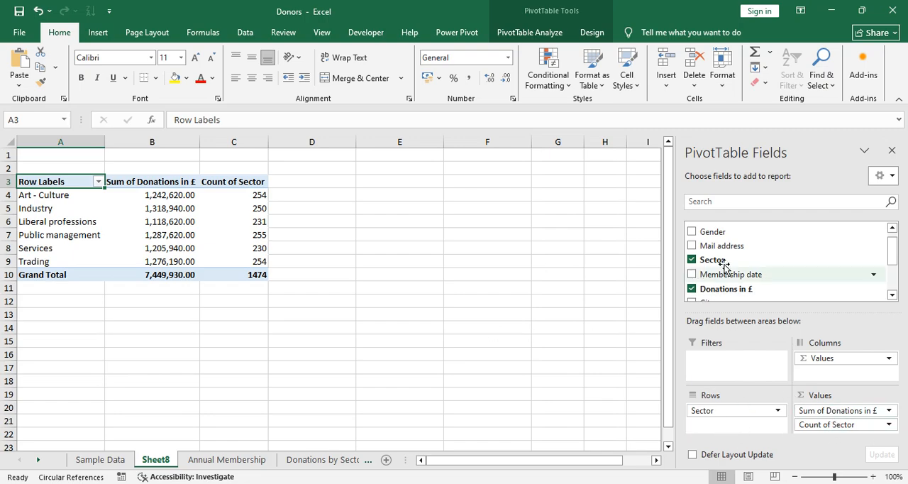
left_click_drag(717, 231, 734, 425)
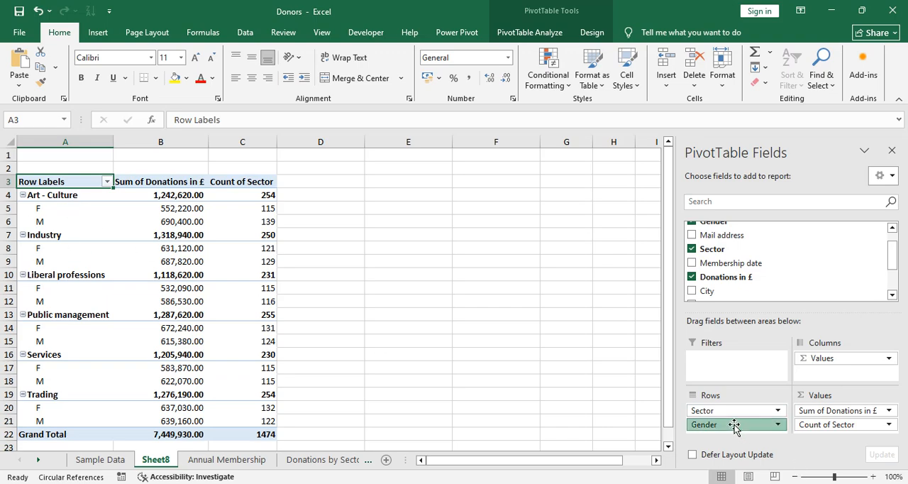
Step: Move Gender from the rows to the columns area
left_click_drag(734, 424, 844, 372)
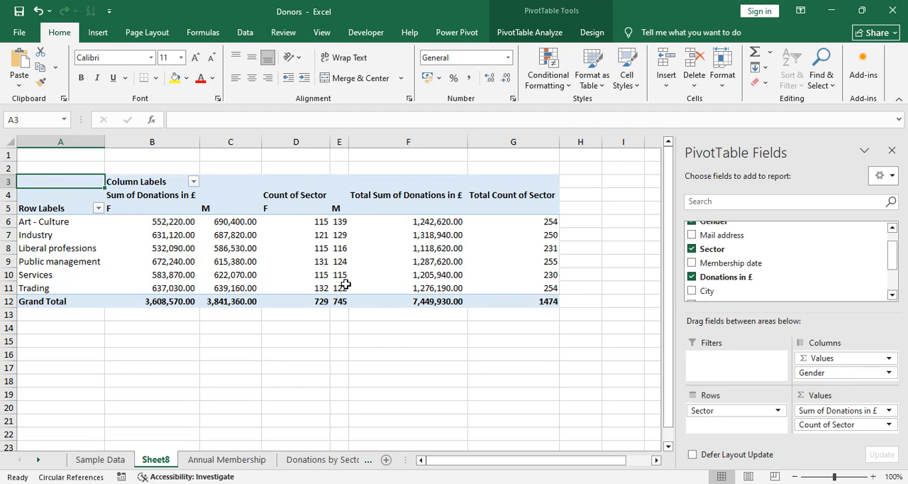
Step: Clear the value fields and re-add them with Count of Sector first and Sum of Donations in £ second
left_click_drag(855, 361, 590, 401)
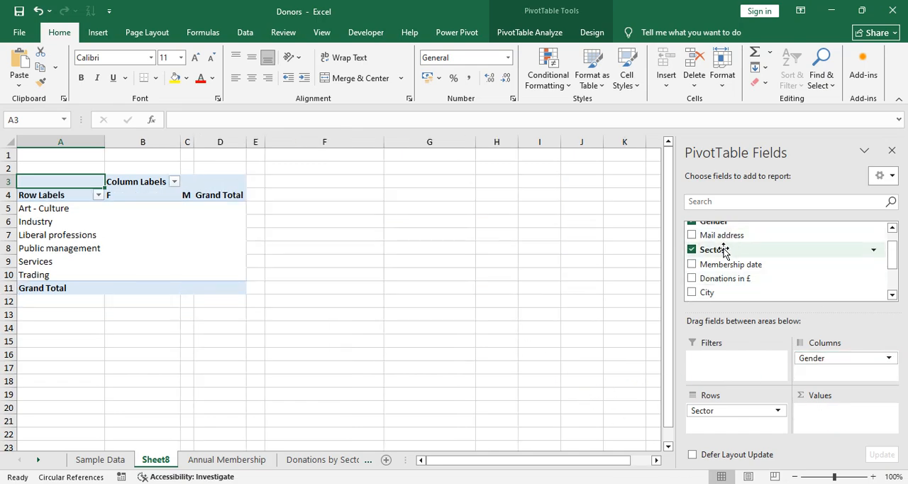
left_click_drag(724, 250, 826, 415)
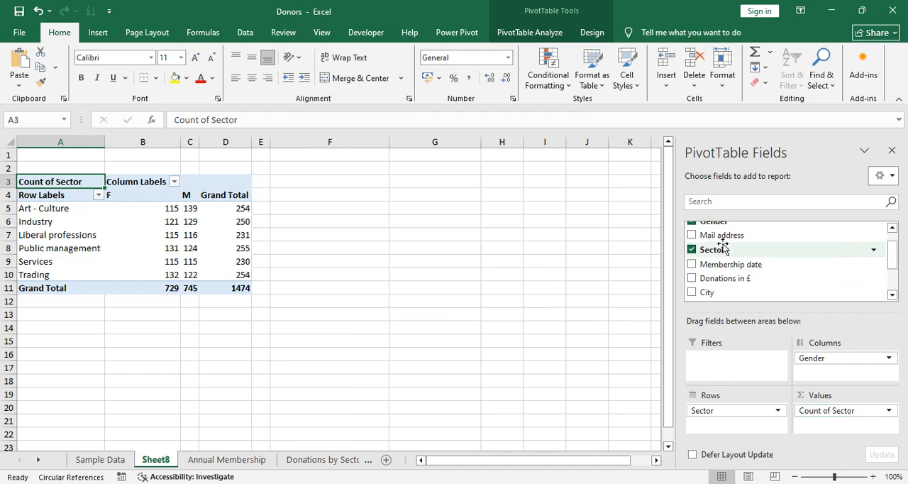
left_click_drag(732, 278, 827, 426)
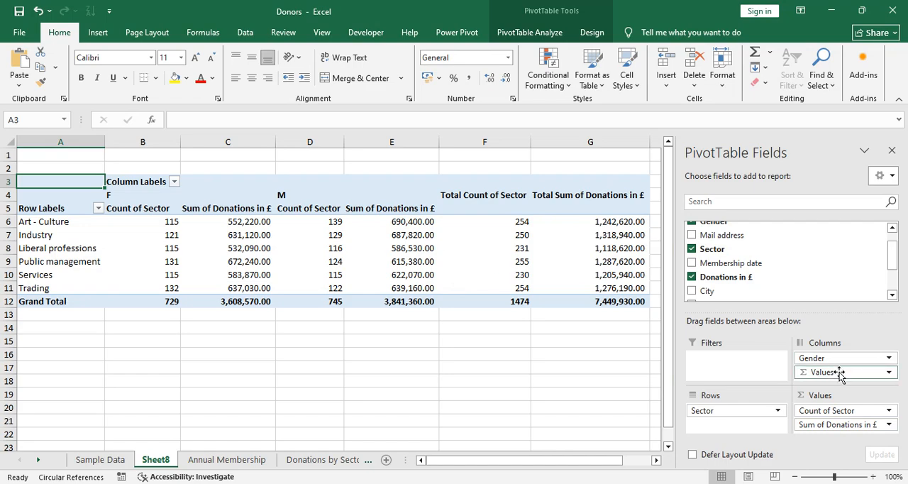
Step: Place Values above Gender in the columns and remove Count of Sector, leaving only Sum of Donations in £
left_click_drag(840, 376, 842, 360)
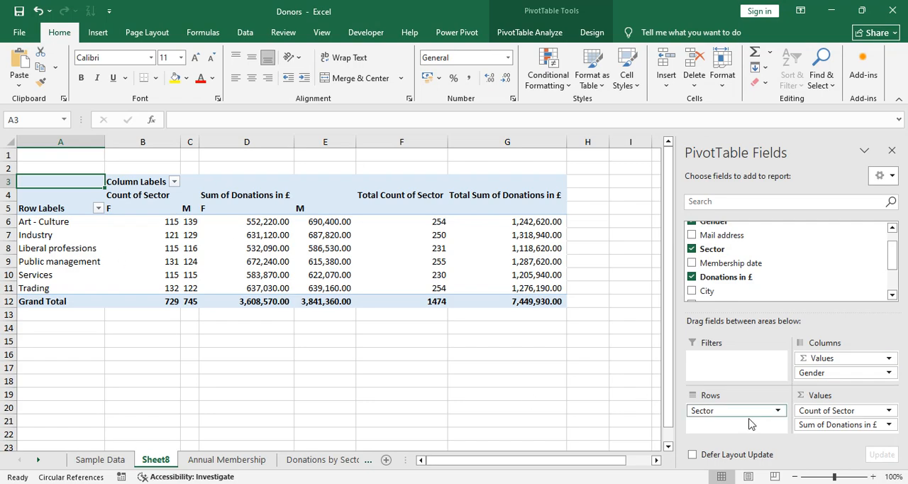
left_click_drag(851, 409, 552, 416)
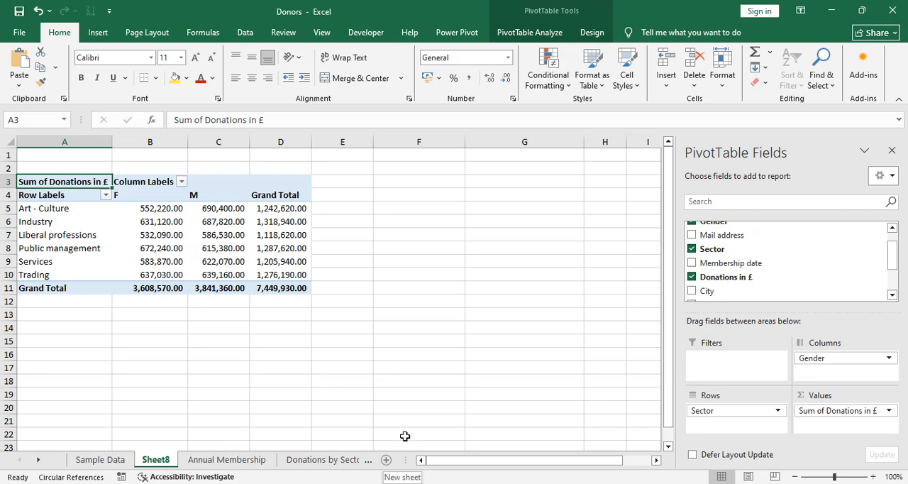
Step: Add a new worksheet and select cell B4 on it
left_click(388, 461)
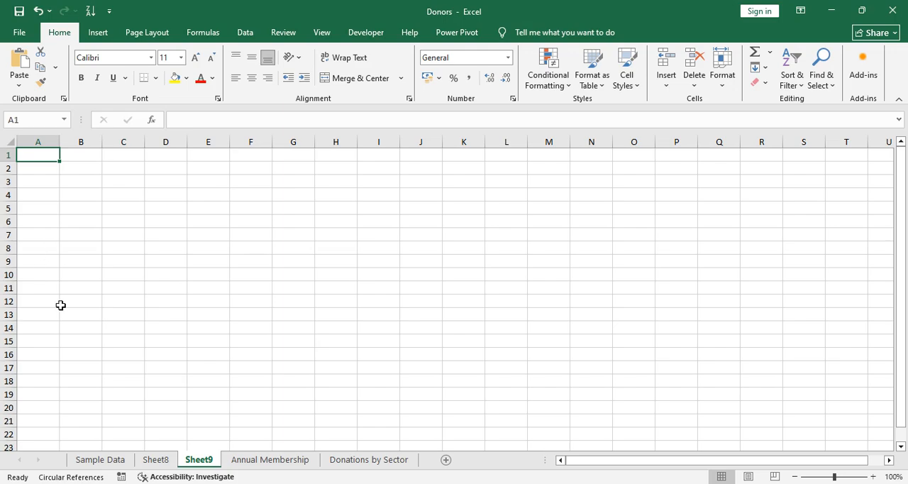
left_click(98, 33)
left_click(183, 264)
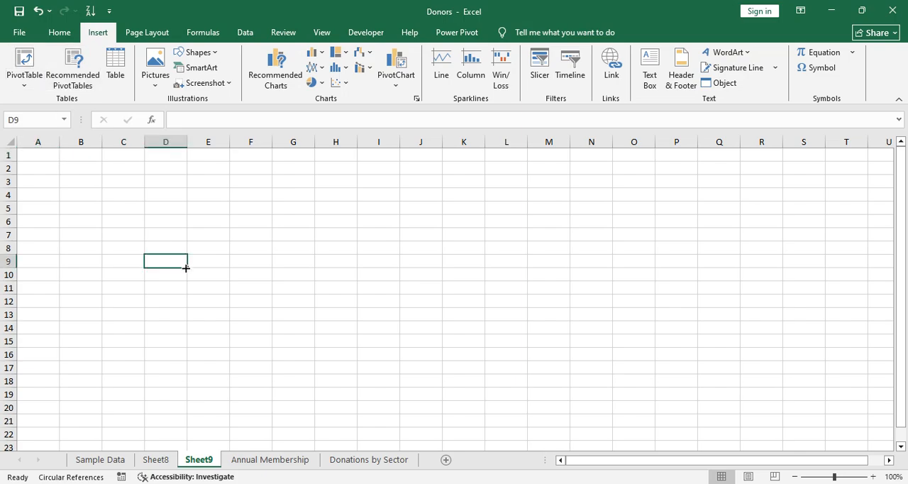
left_click(108, 461)
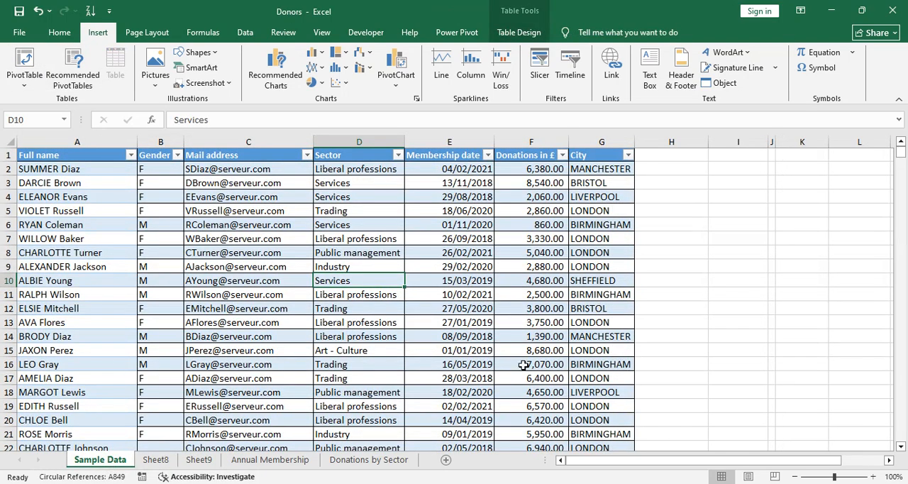
left_click(199, 461)
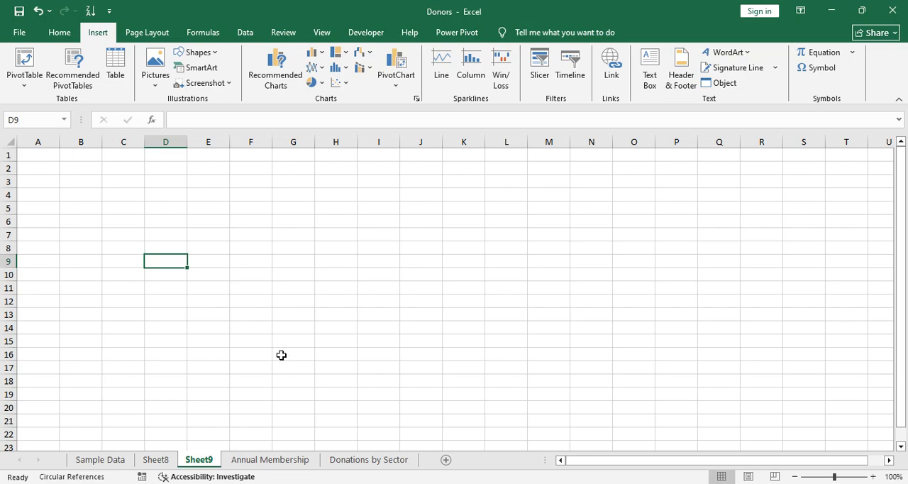
left_click(79, 202)
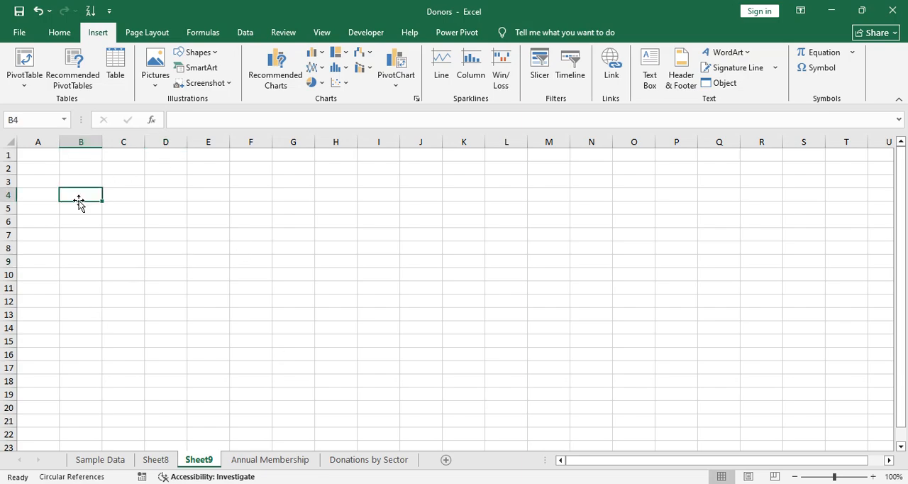
Step: Insert a PivotTable from Table1 on the Sample Data sheet into the existing worksheet at B4
left_click(24, 64)
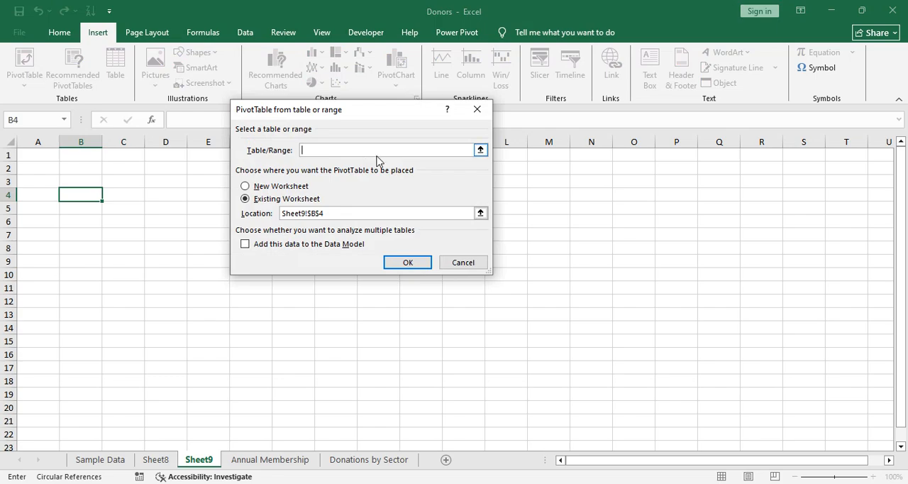
left_click(92, 463)
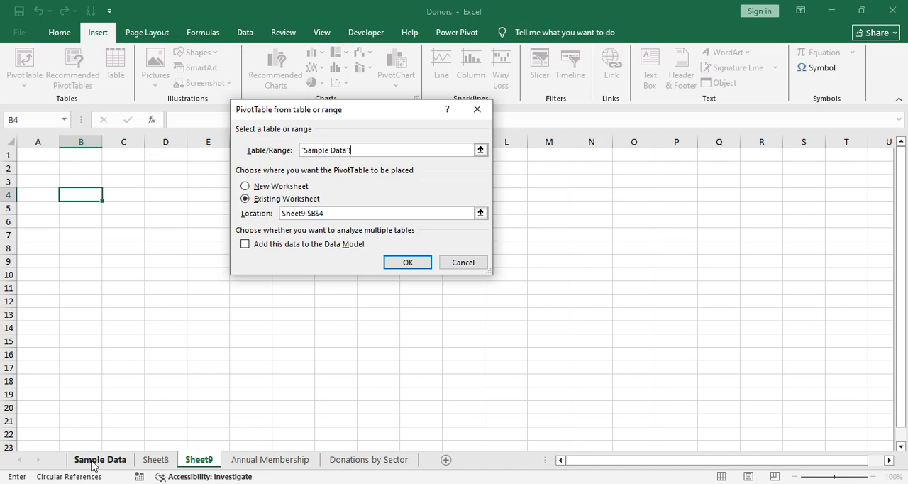
left_click(97, 238)
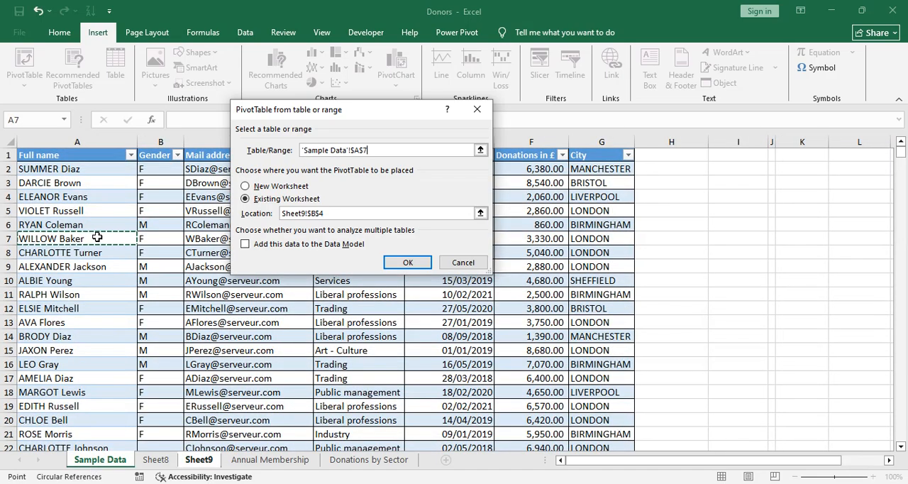
key("ctrl+a")
key("ctrl+a")
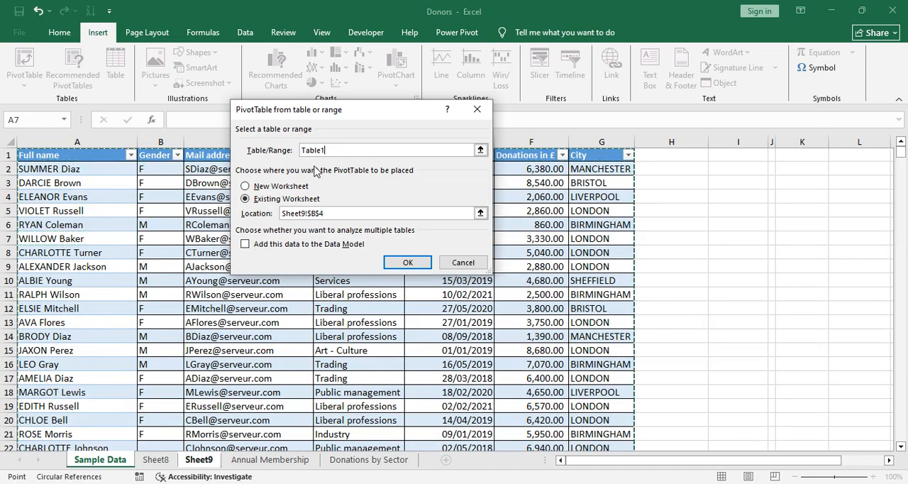
left_click(408, 264)
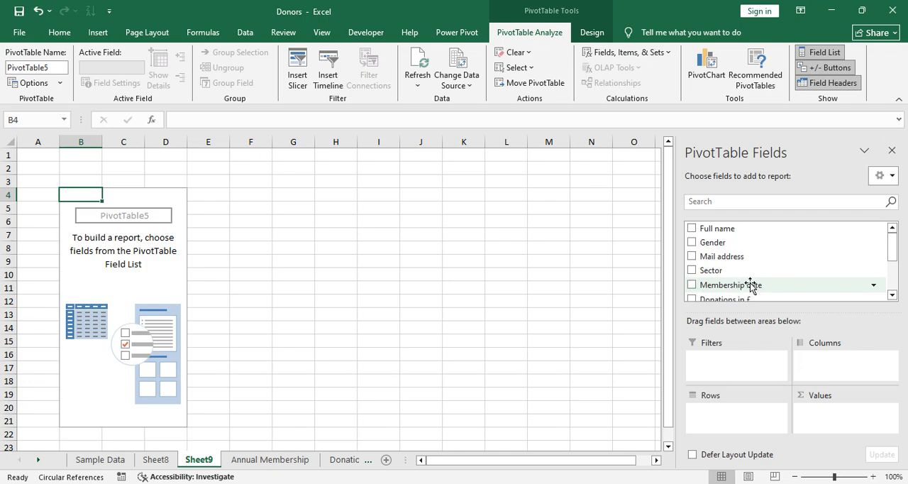
Step: Add Membership date to the rows of the new pivot table
left_click_drag(731, 284, 735, 415)
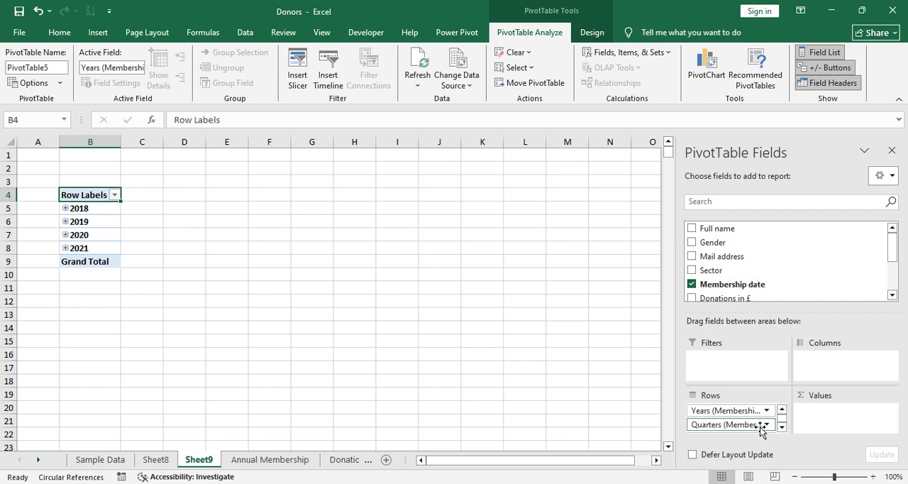
left_click(782, 429)
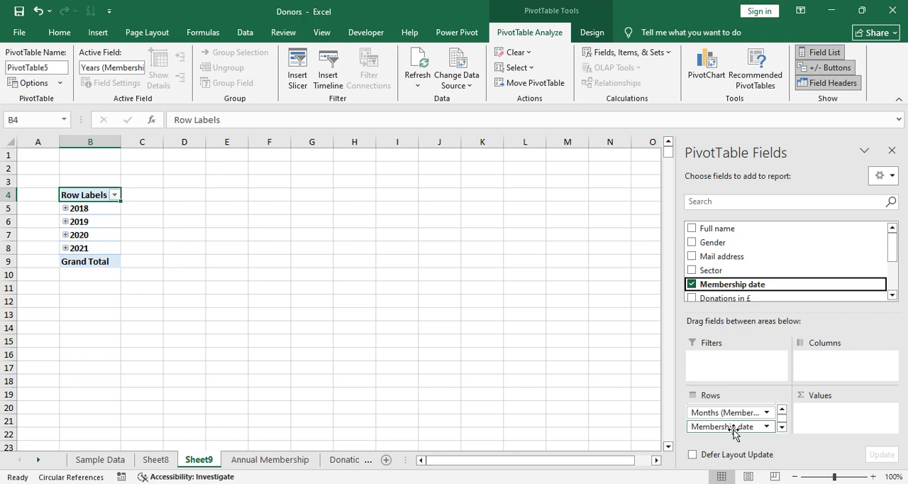
Step: Add Membership date to the pivot table's values as a count, checking the Sample Data sheet before returning
left_click(782, 410)
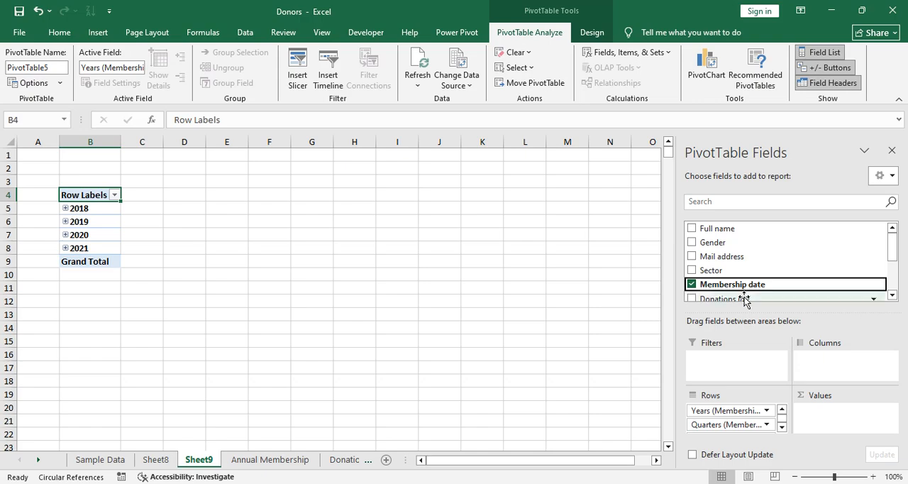
left_click_drag(750, 286, 817, 424)
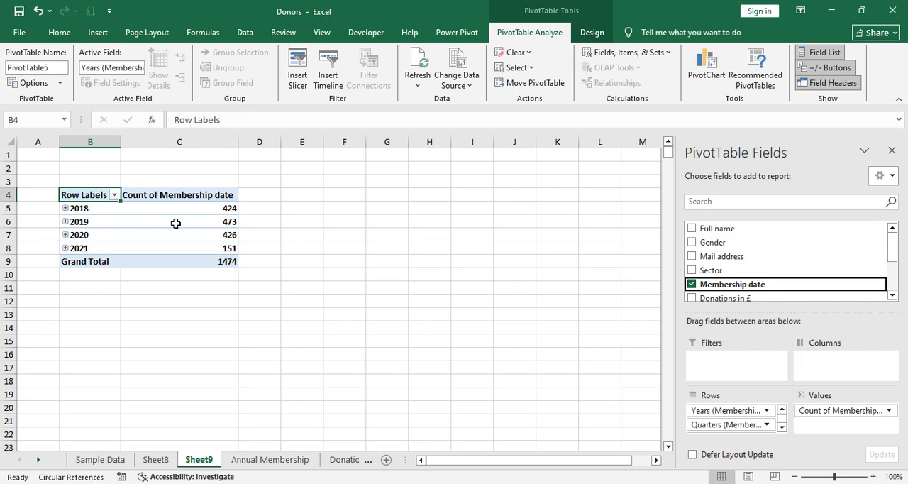
left_click(105, 462)
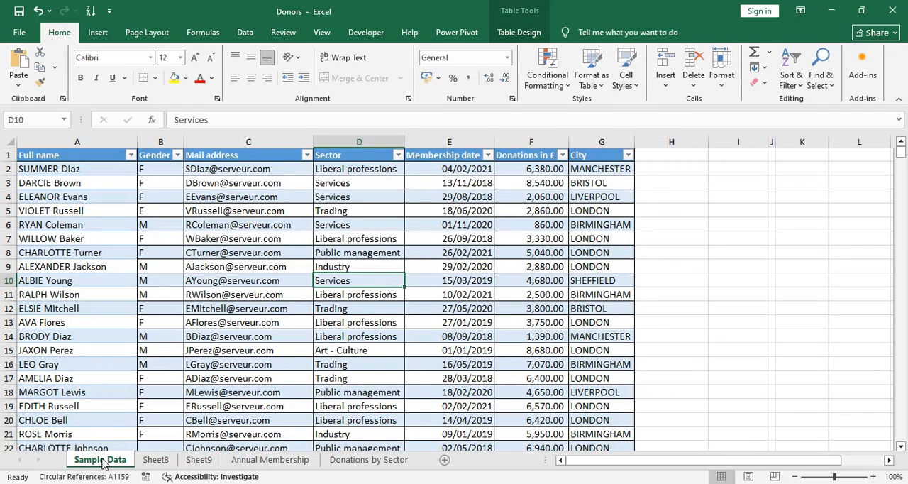
left_click(203, 460)
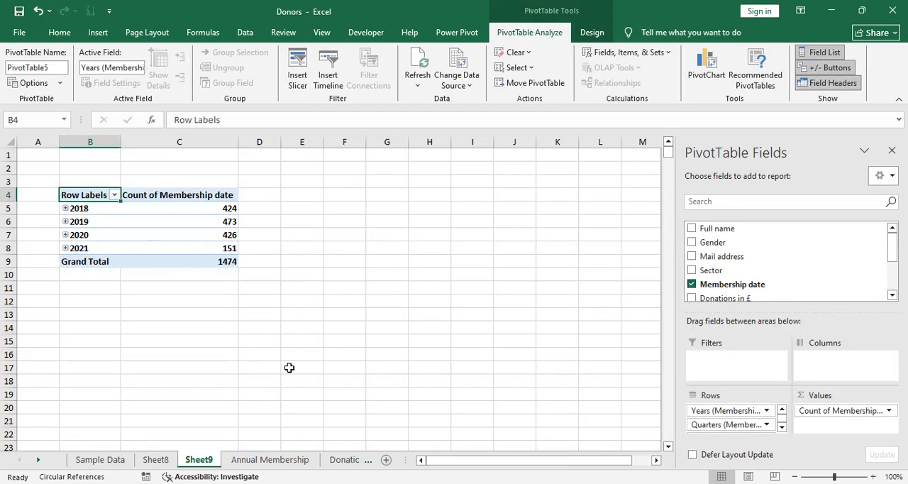
Step: Expand 2018 and its first quarter to examine the date breakdown, collapse them, and open the Sample Data sheet
left_click(66, 209)
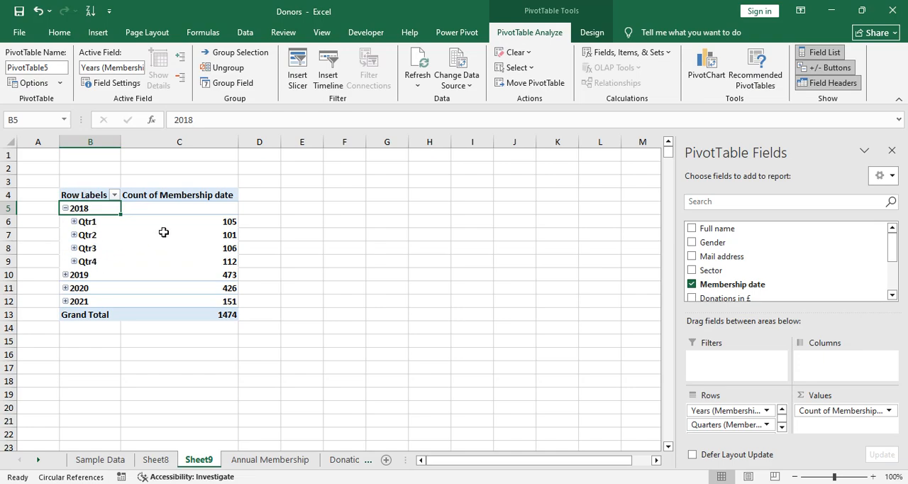
mouse_move(229, 223)
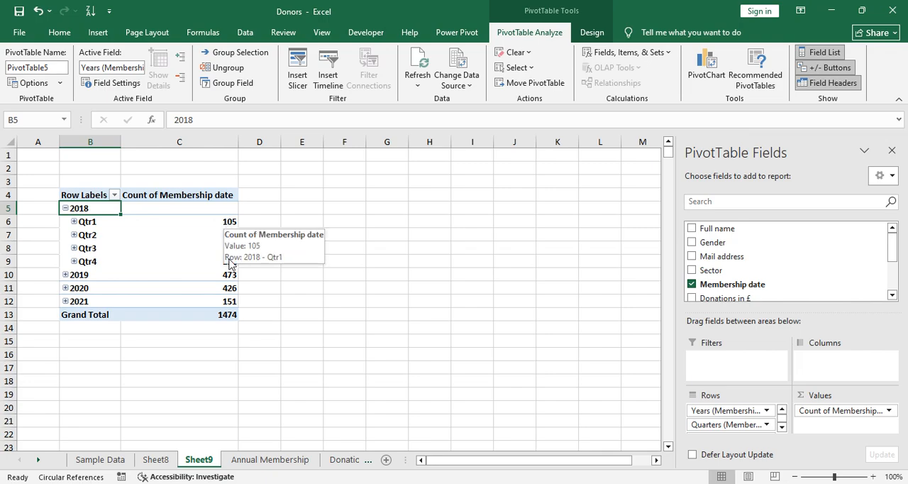
left_click(74, 221)
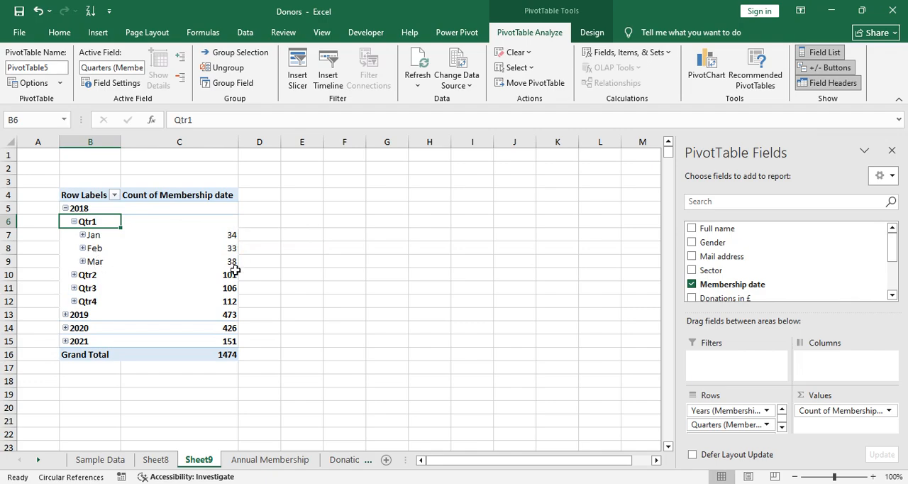
left_click(74, 222)
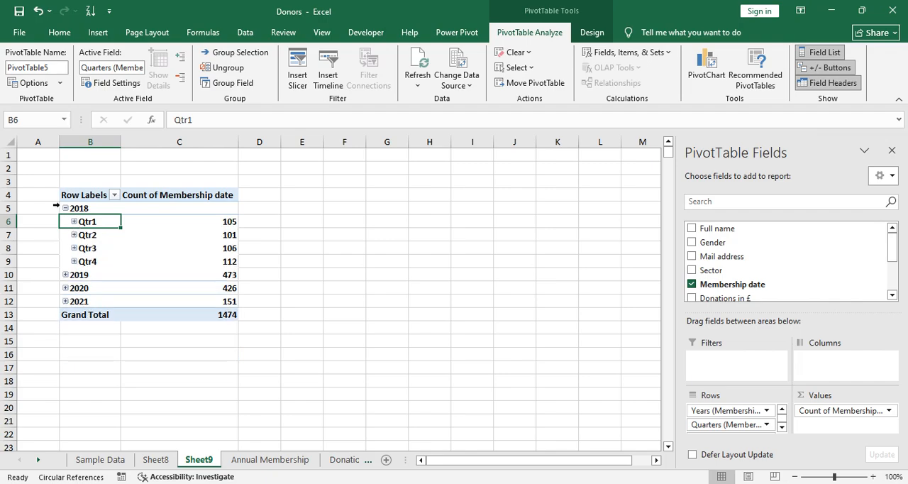
left_click(64, 208)
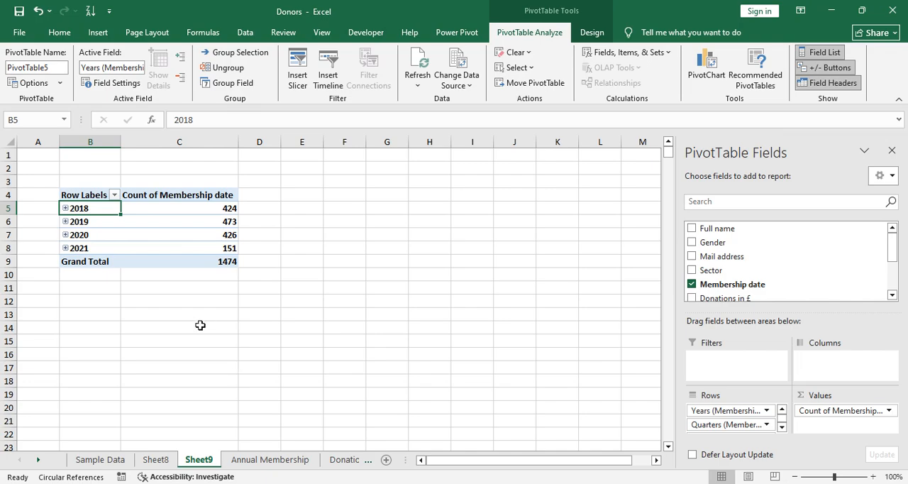
left_click(112, 460)
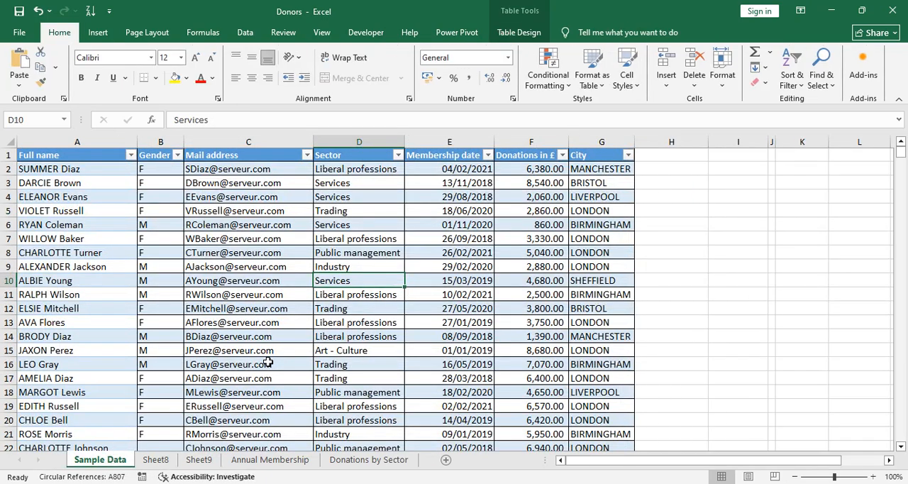